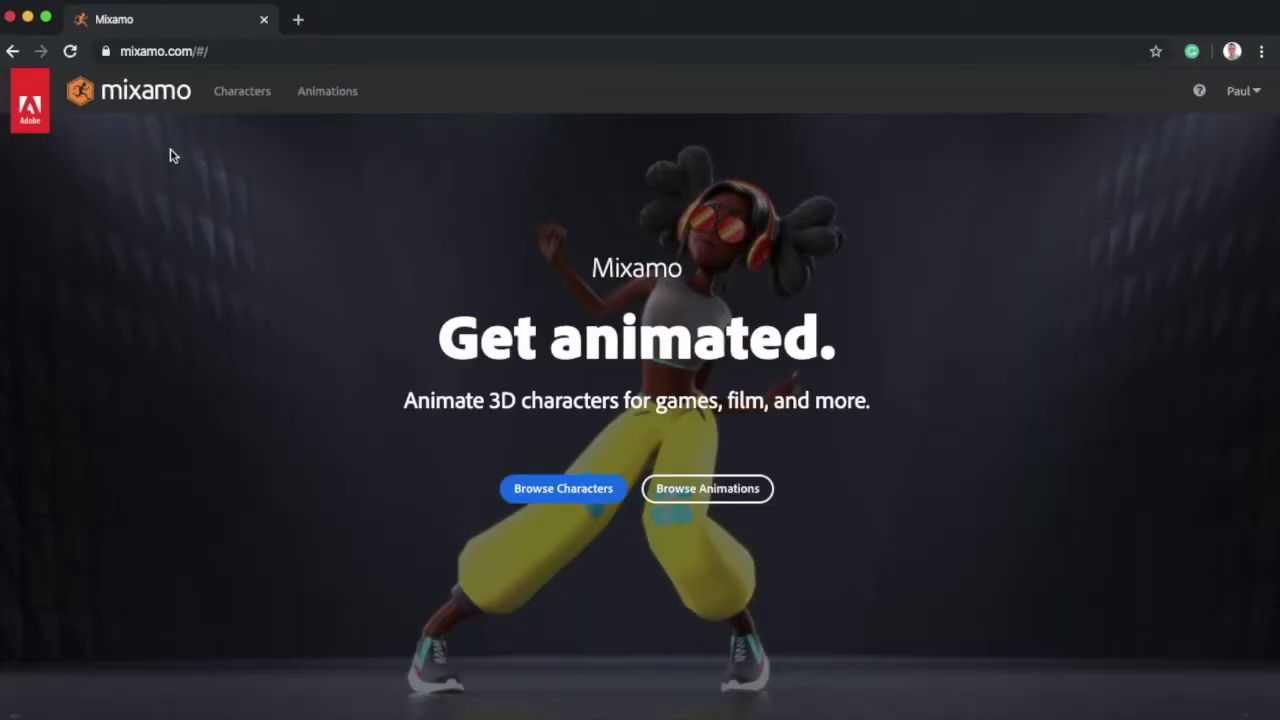
# Replace the pirate with Castle Guard 01 from page 3 of the Characters library
pyautogui.click(239, 94)
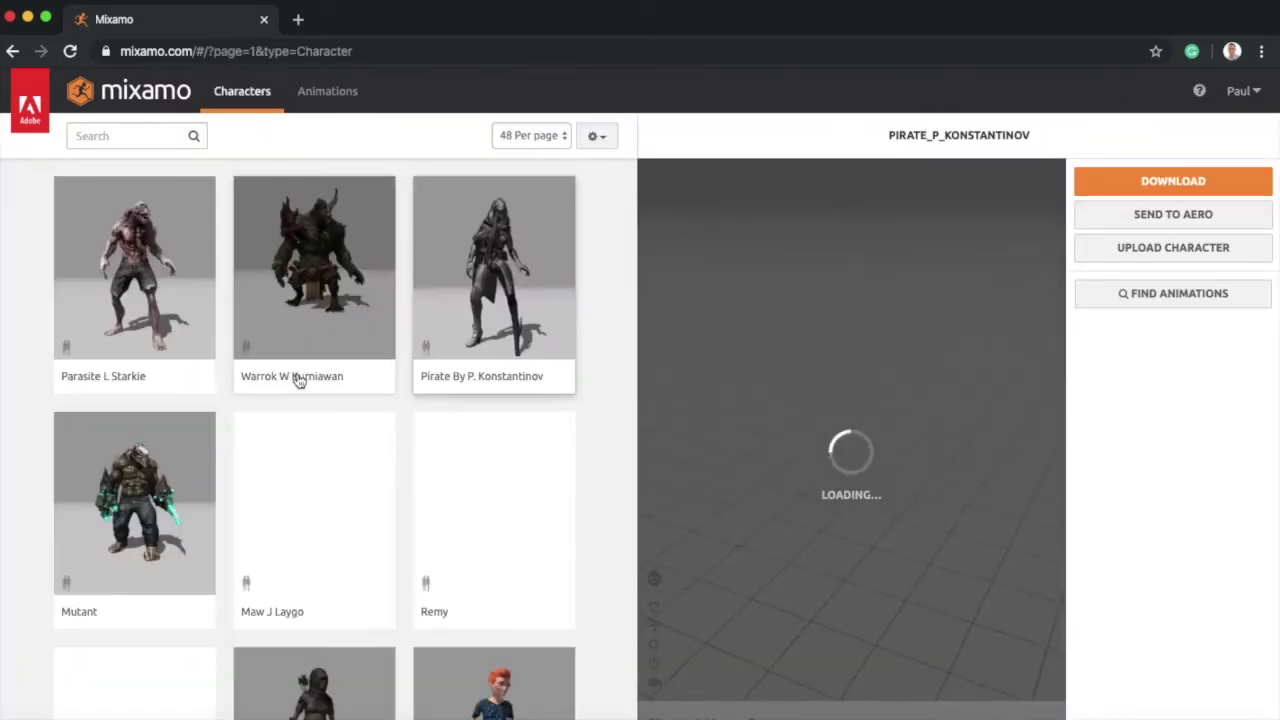
pyautogui.scroll(-10, 298, 380)
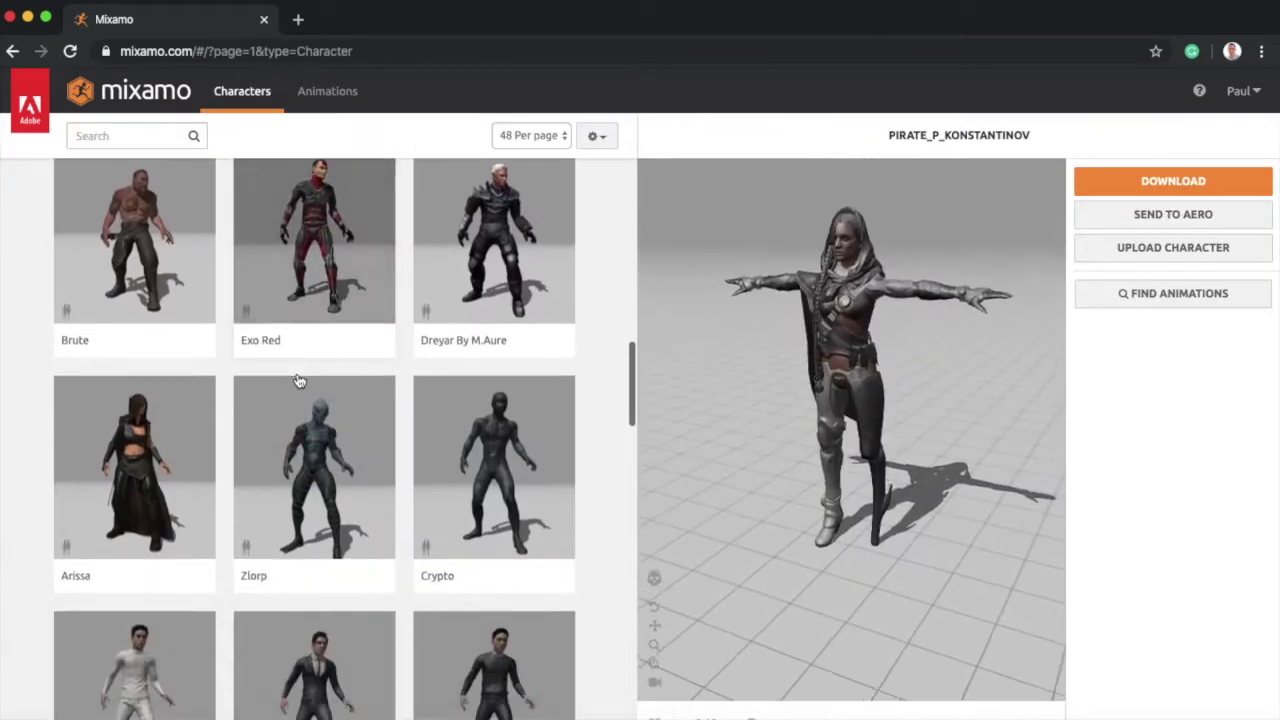
pyautogui.scroll(-15, 298, 380)
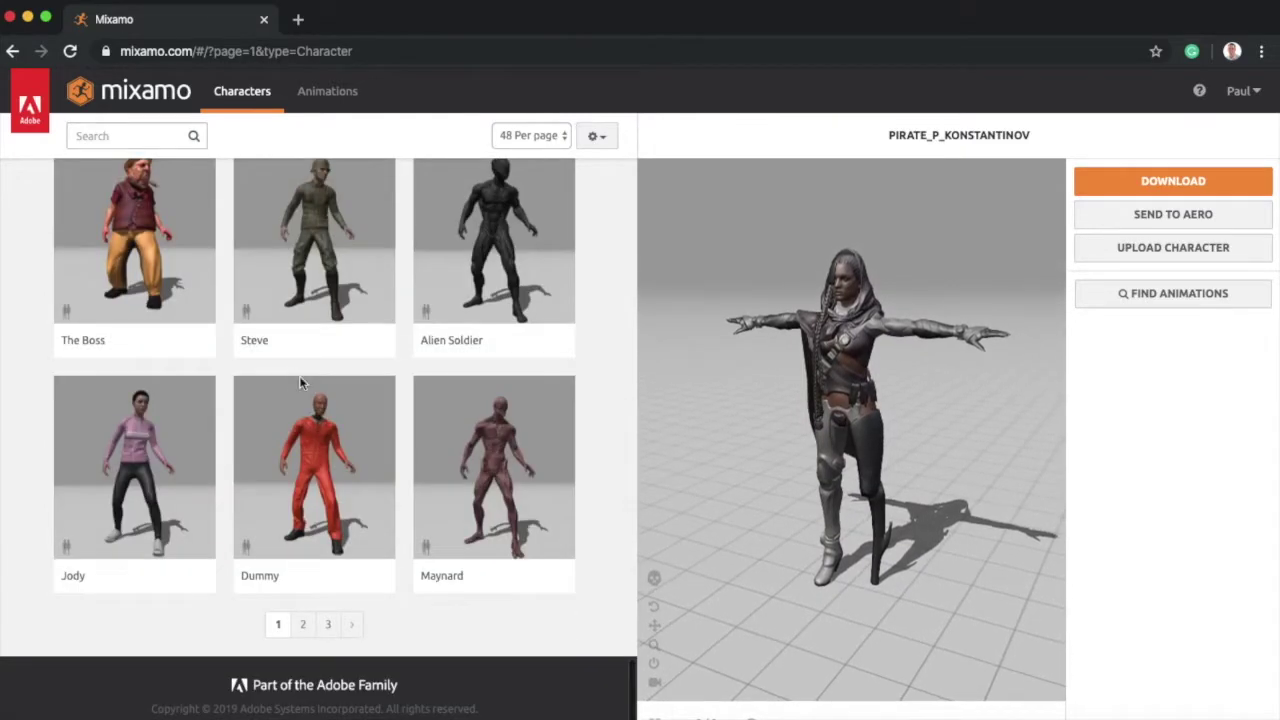
pyautogui.click(328, 625)
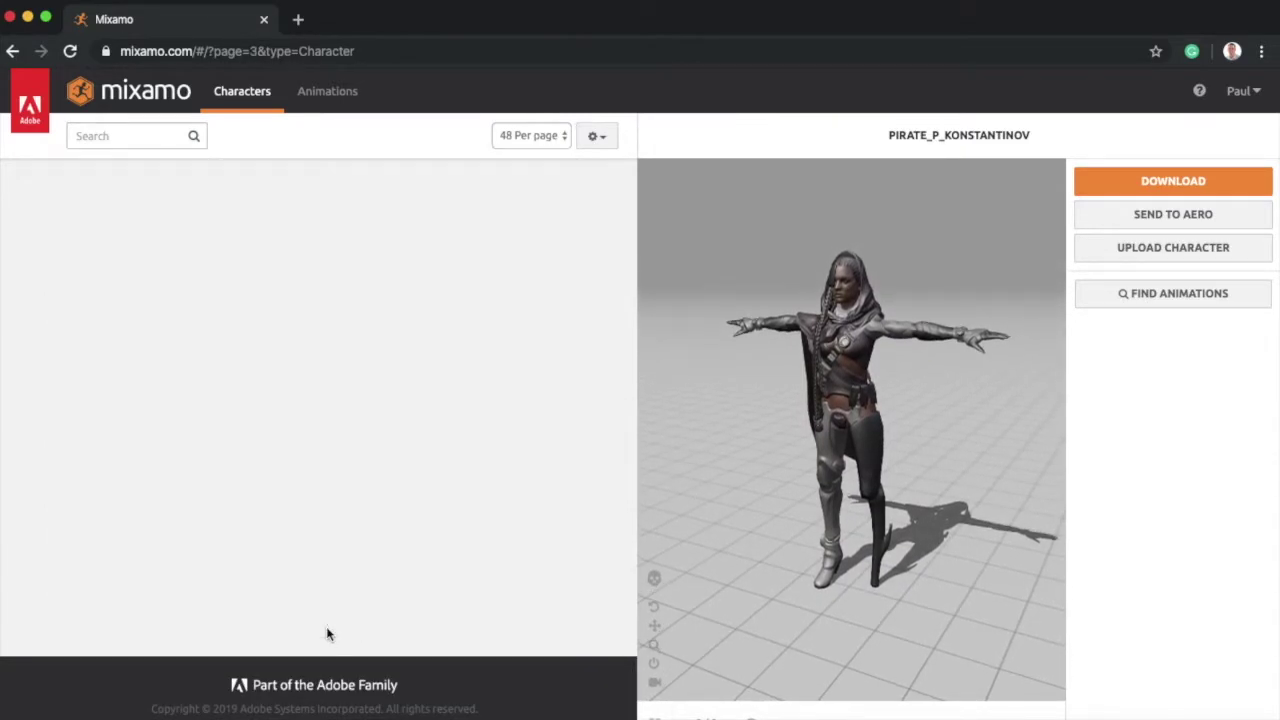
pyautogui.scroll(-1, 385, 502)
pyautogui.scroll(-5, 385, 502)
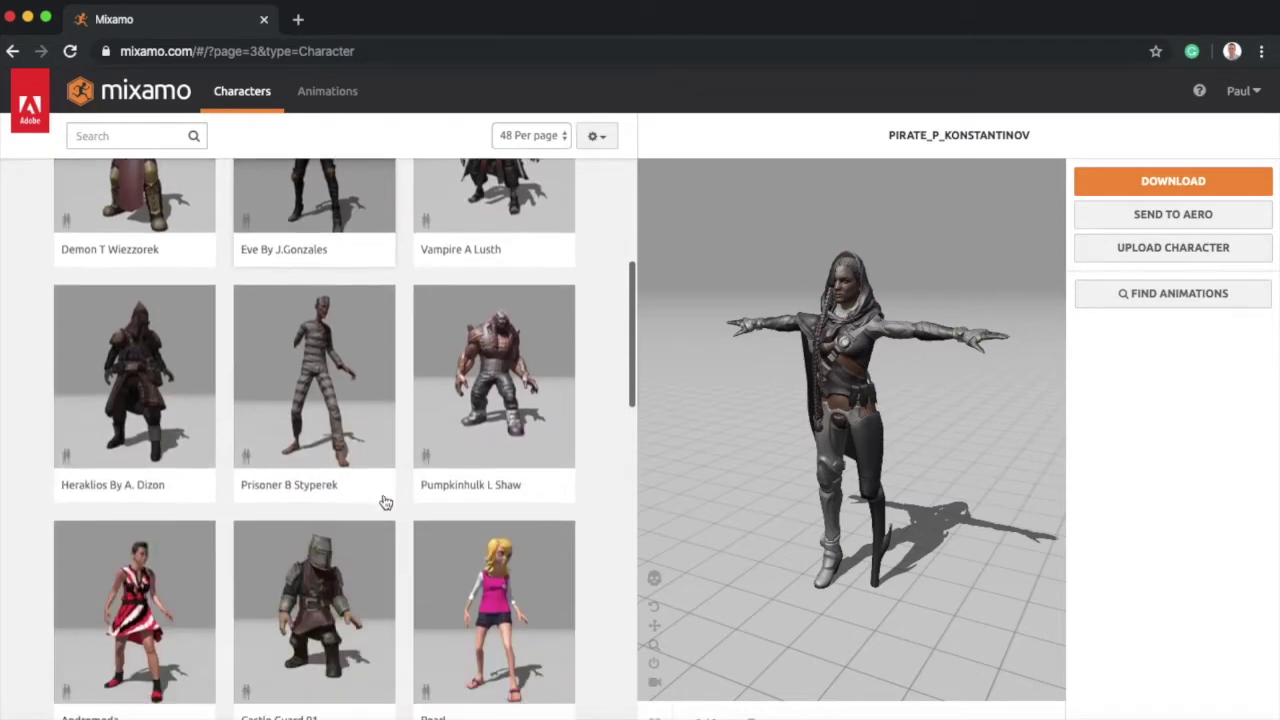
pyautogui.click(338, 493)
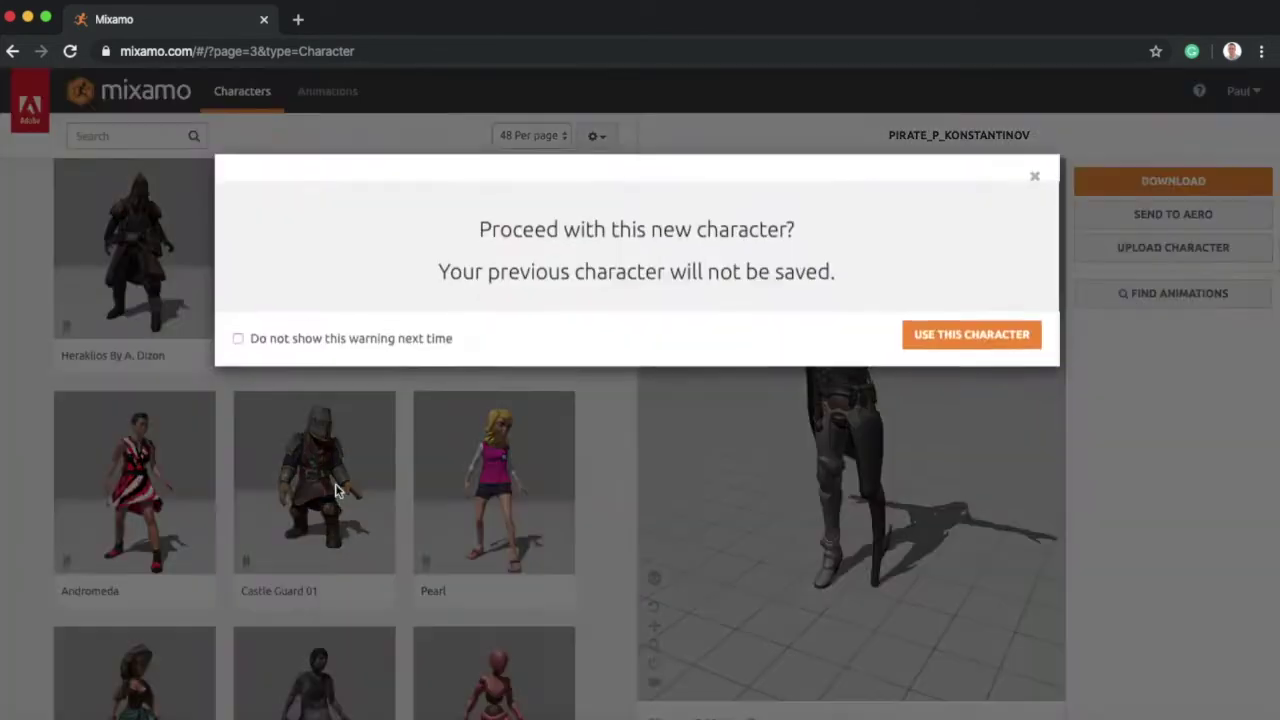
pyautogui.click(966, 340)
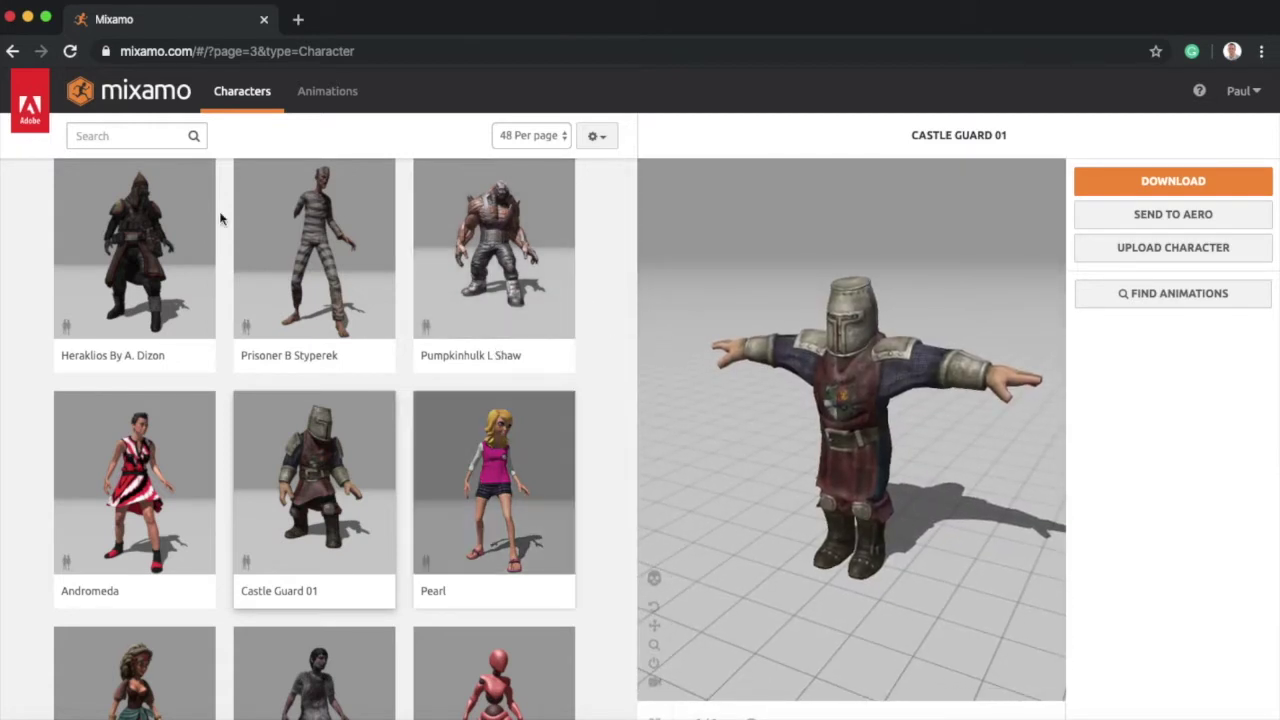
# Browse the first page of motion thumbnails in the Animations library for Castle Guard 01
pyautogui.click(329, 95)
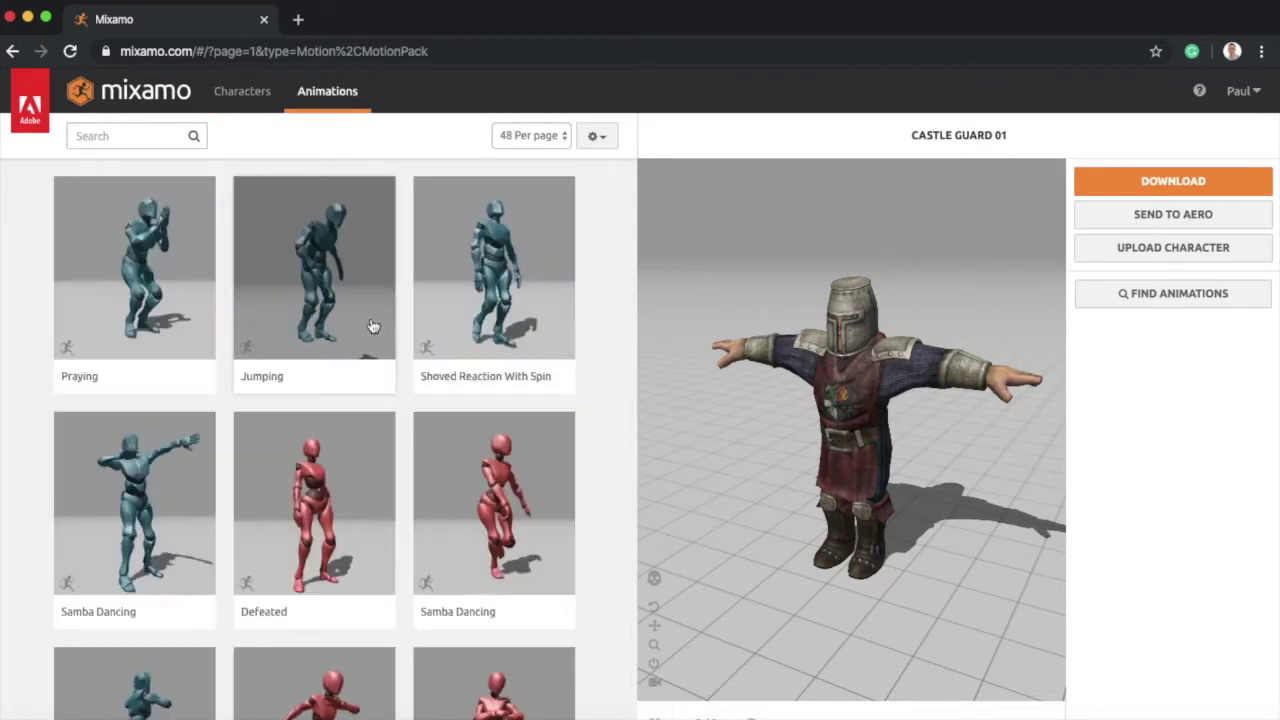
pyautogui.scroll(-3, 372, 326)
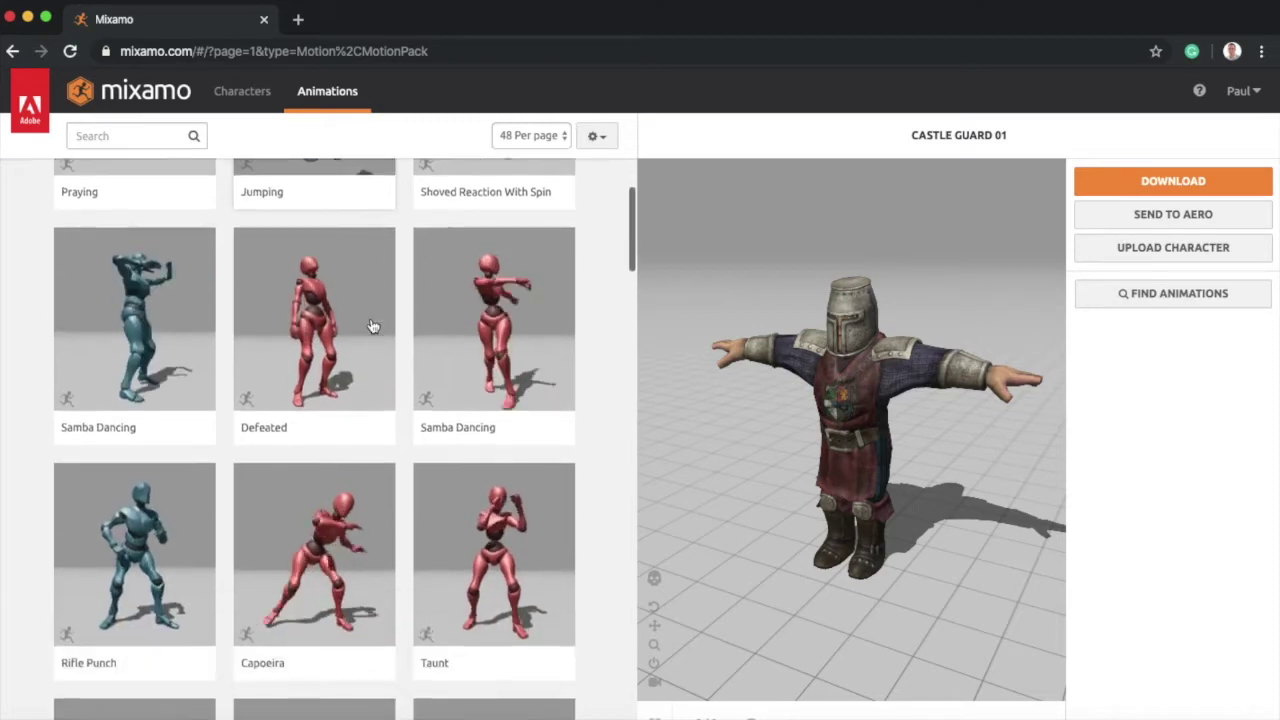
pyautogui.scroll(-5, 372, 326)
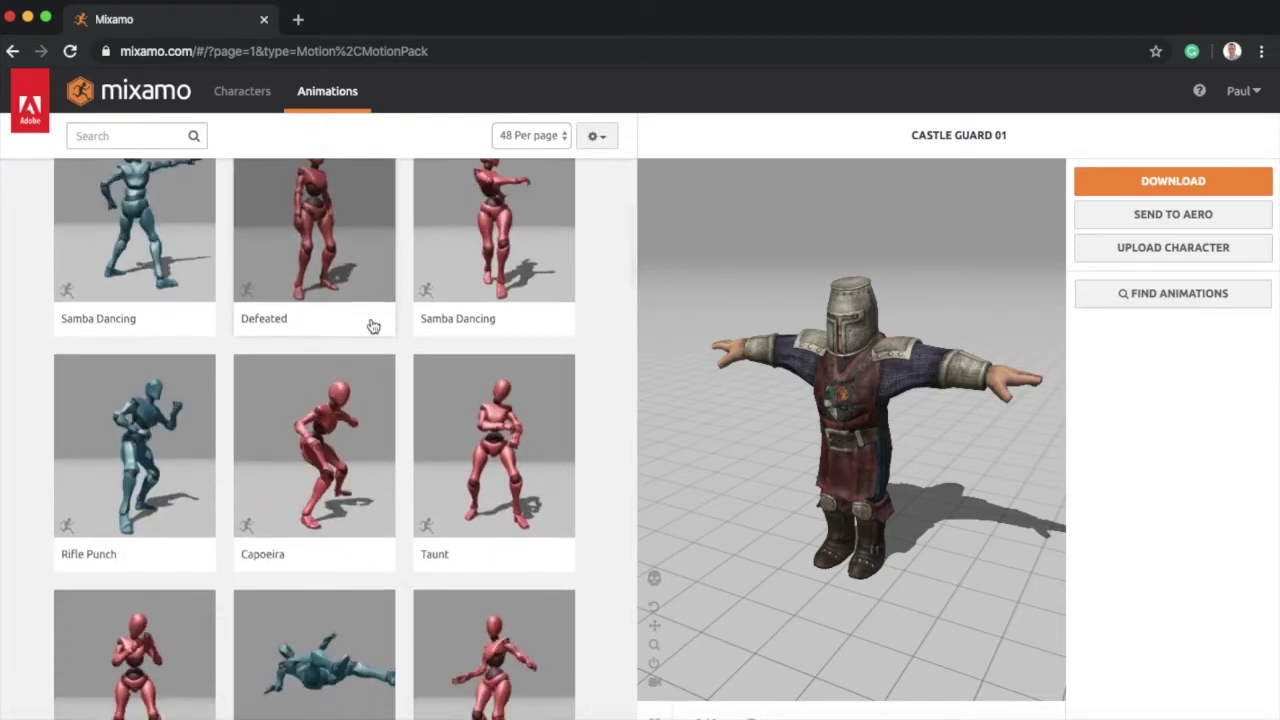
pyautogui.scroll(-2, 372, 326)
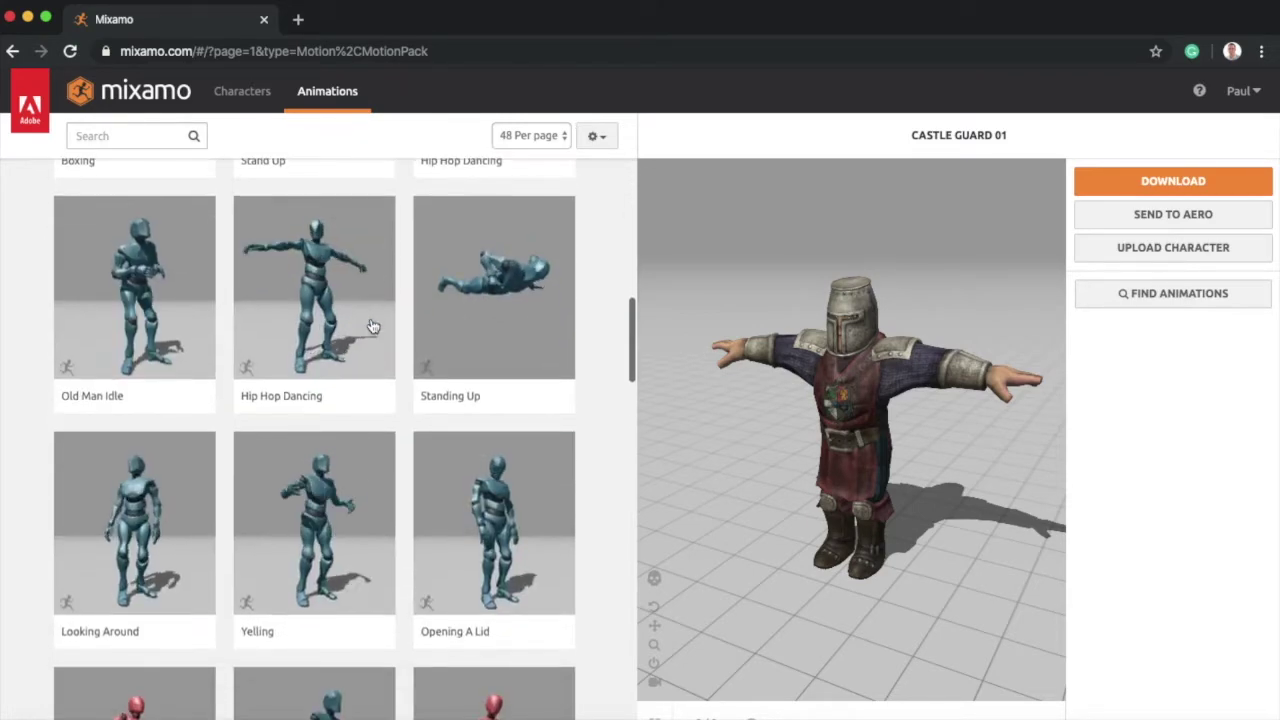
pyautogui.scroll(-3, 372, 326)
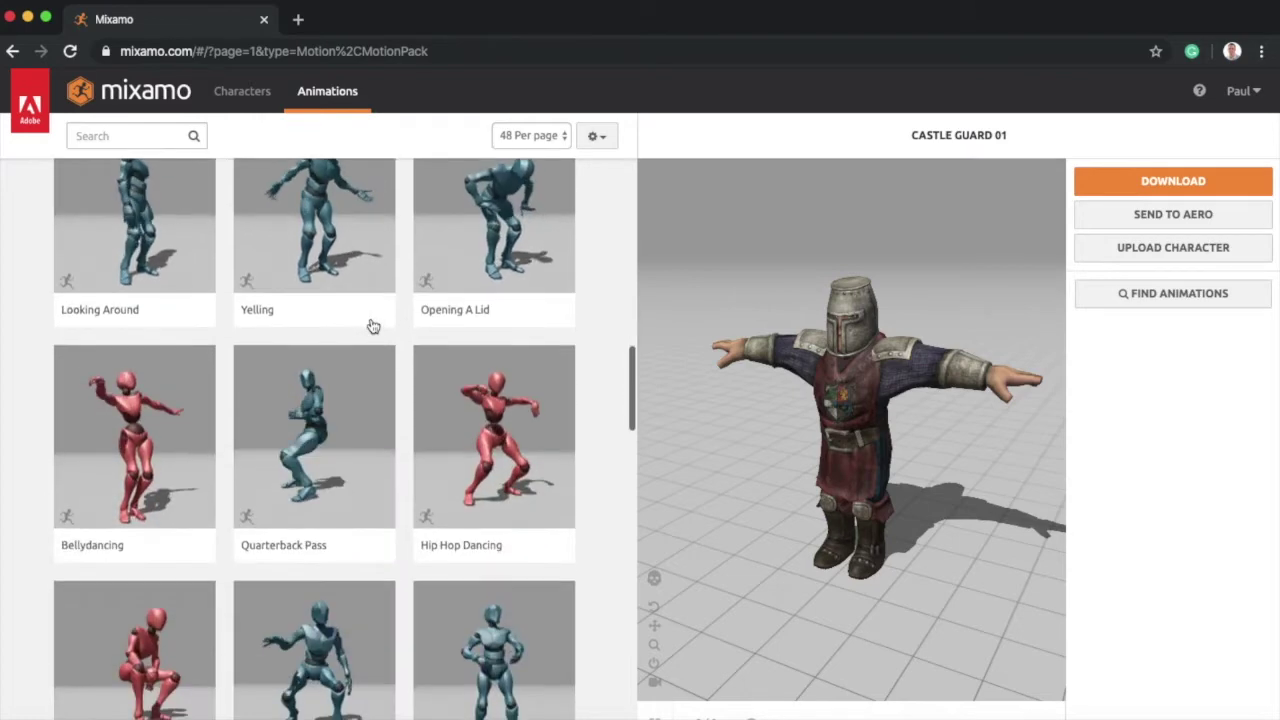
pyautogui.scroll(-1, 372, 326)
pyautogui.scroll(-4, 372, 326)
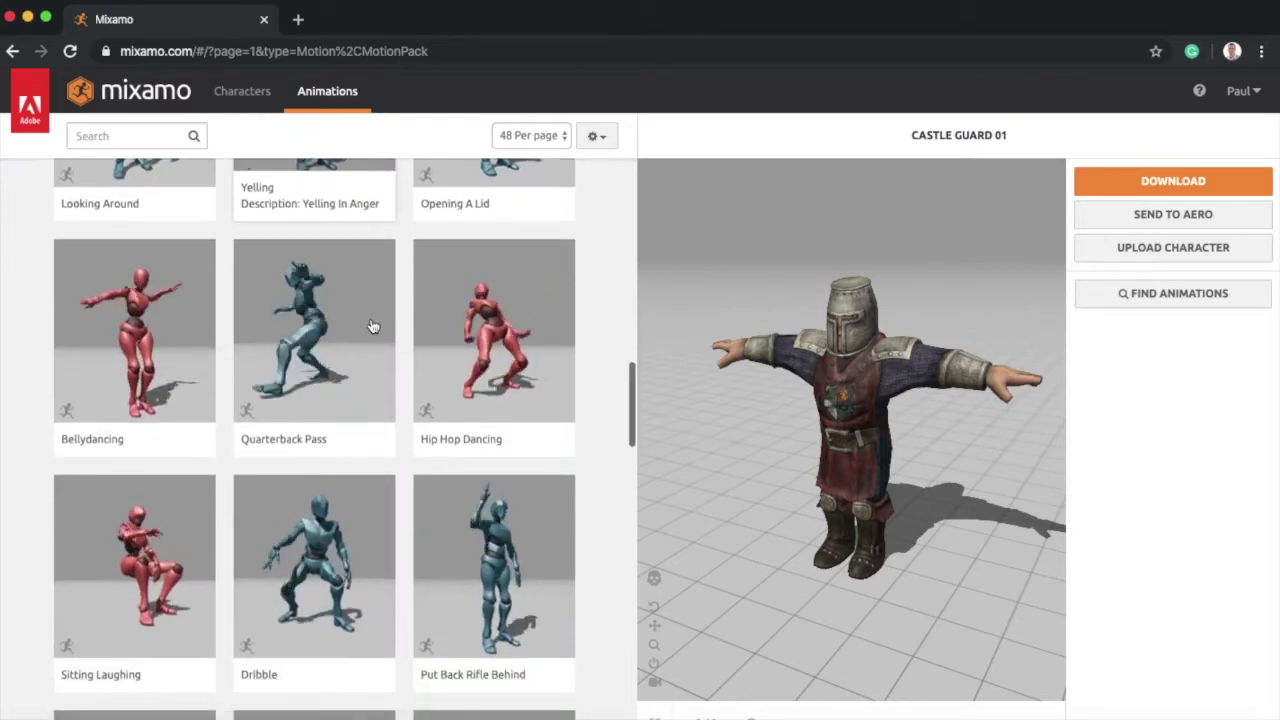
pyautogui.scroll(-3, 372, 326)
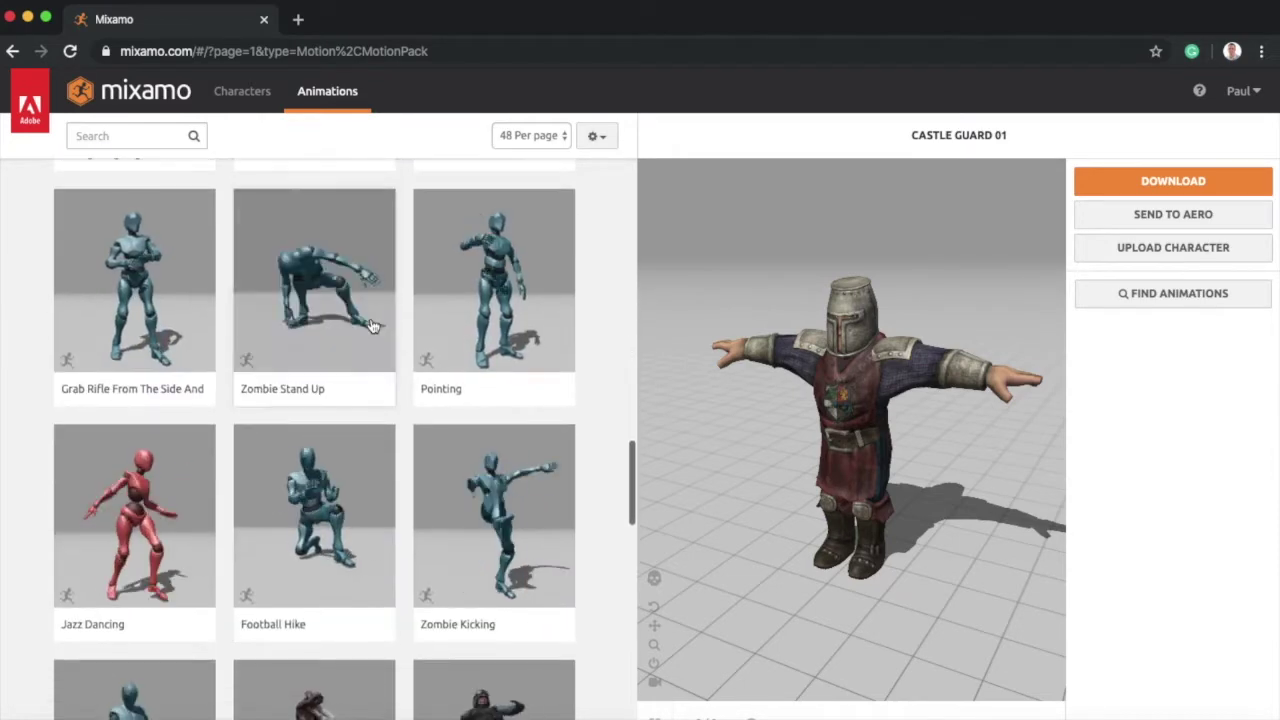
pyautogui.scroll(-3, 372, 326)
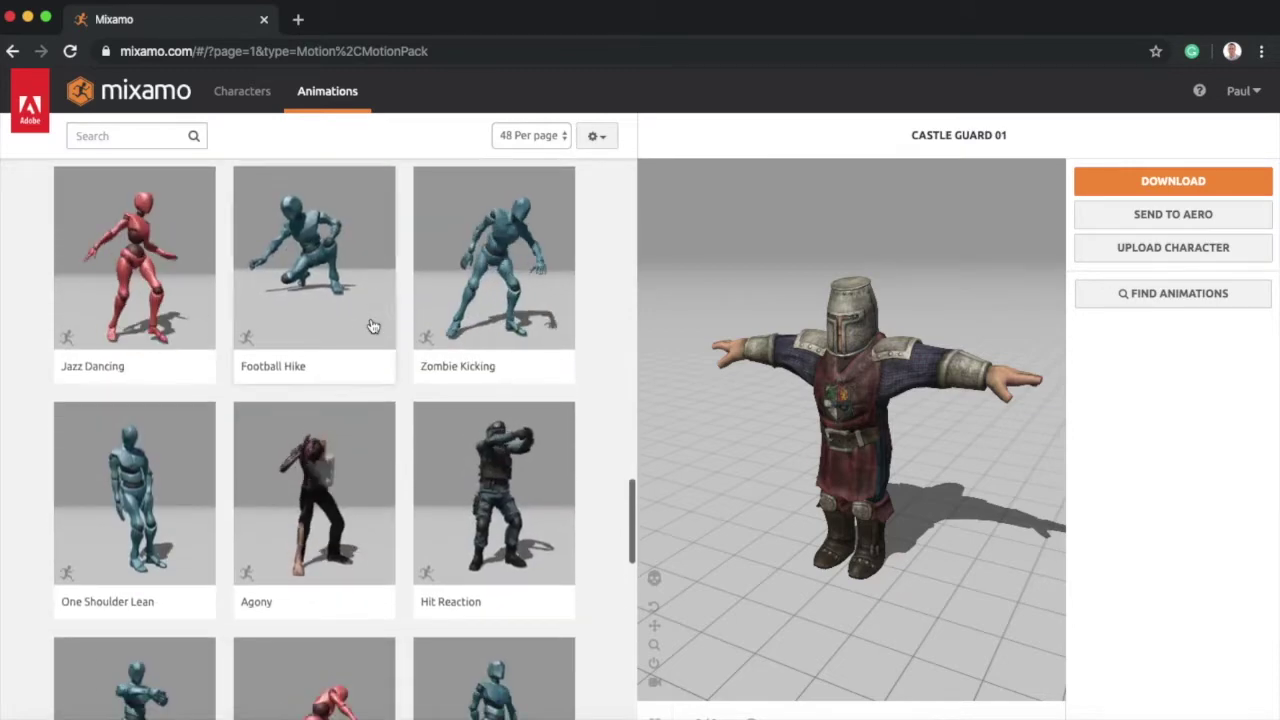
pyautogui.scroll(-4, 372, 326)
pyautogui.scroll(-5, 372, 326)
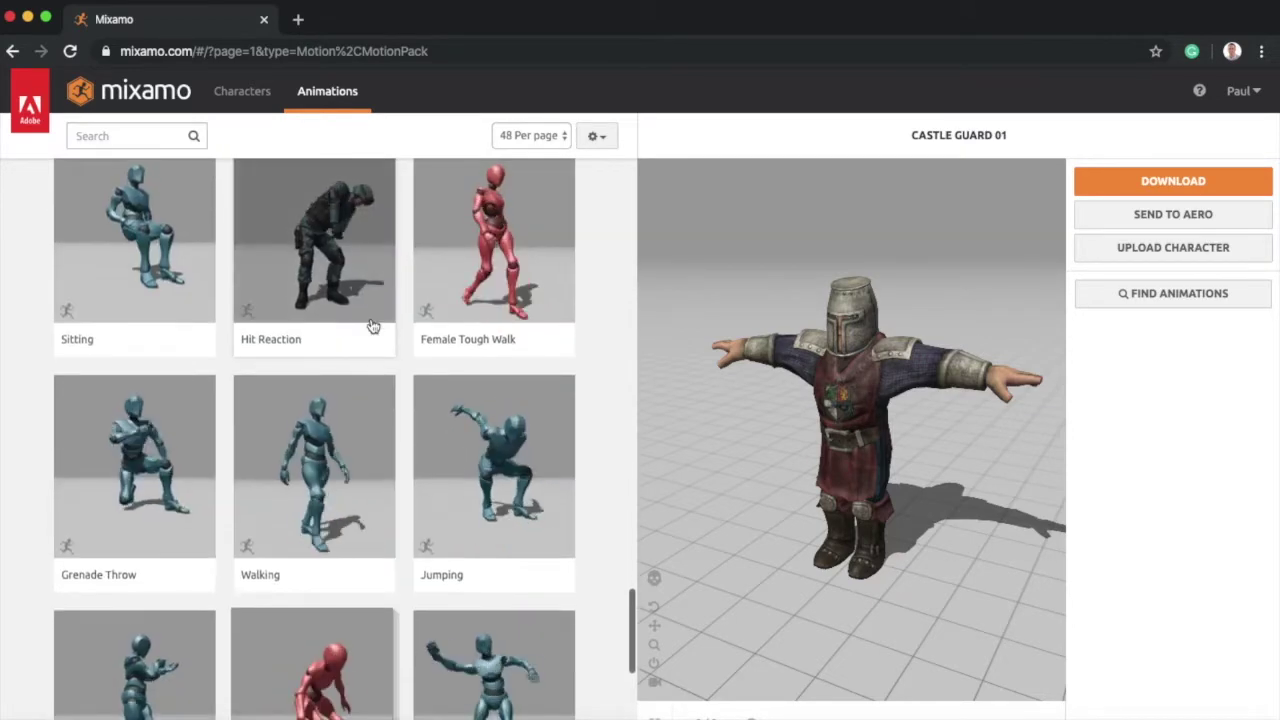
pyautogui.scroll(-4, 372, 326)
pyautogui.scroll(-2, 372, 326)
pyautogui.scroll(15, 372, 326)
pyautogui.click(158, 135)
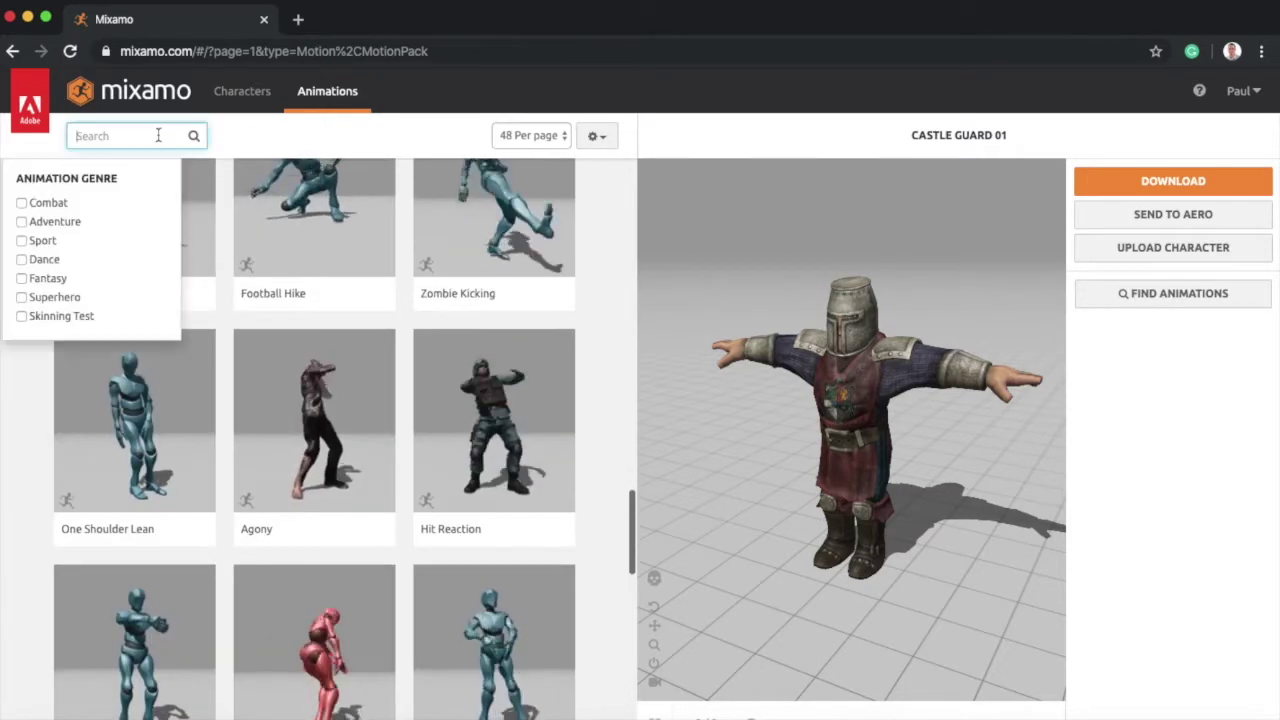
# Search the animations for 'climb' and look through the 26 climbing results
pyautogui.write('climb')
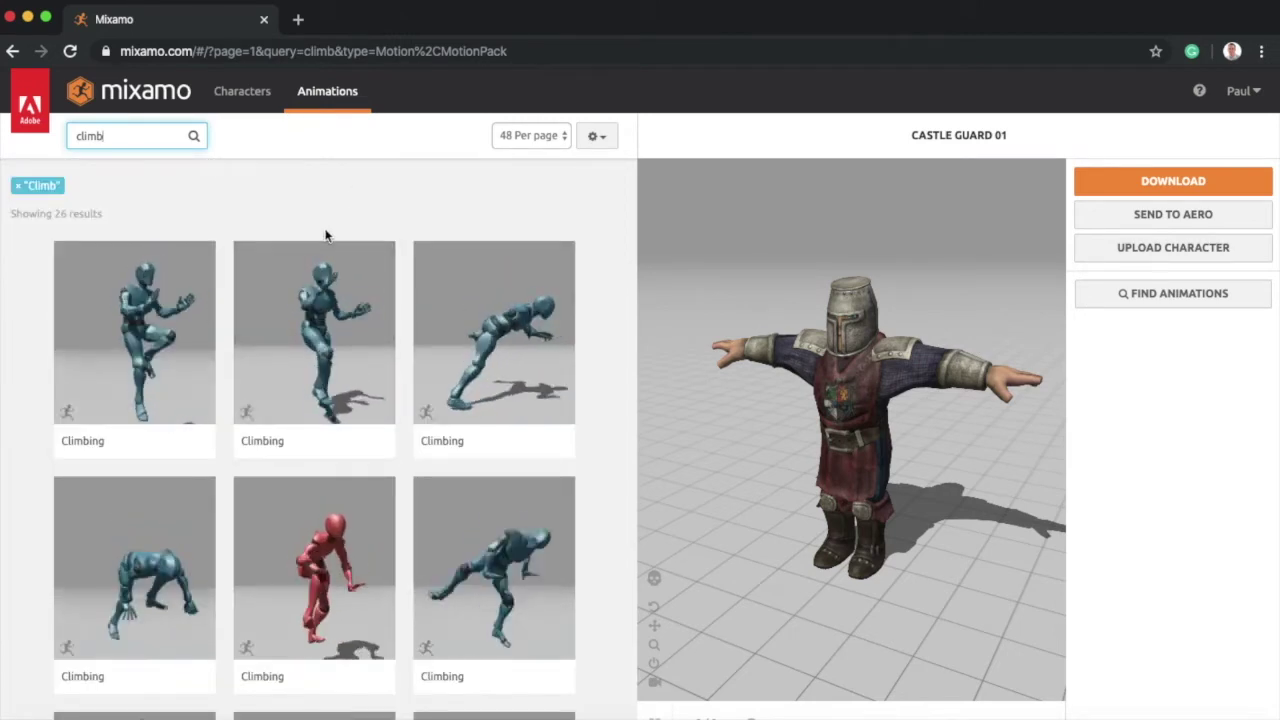
pyautogui.write('i')
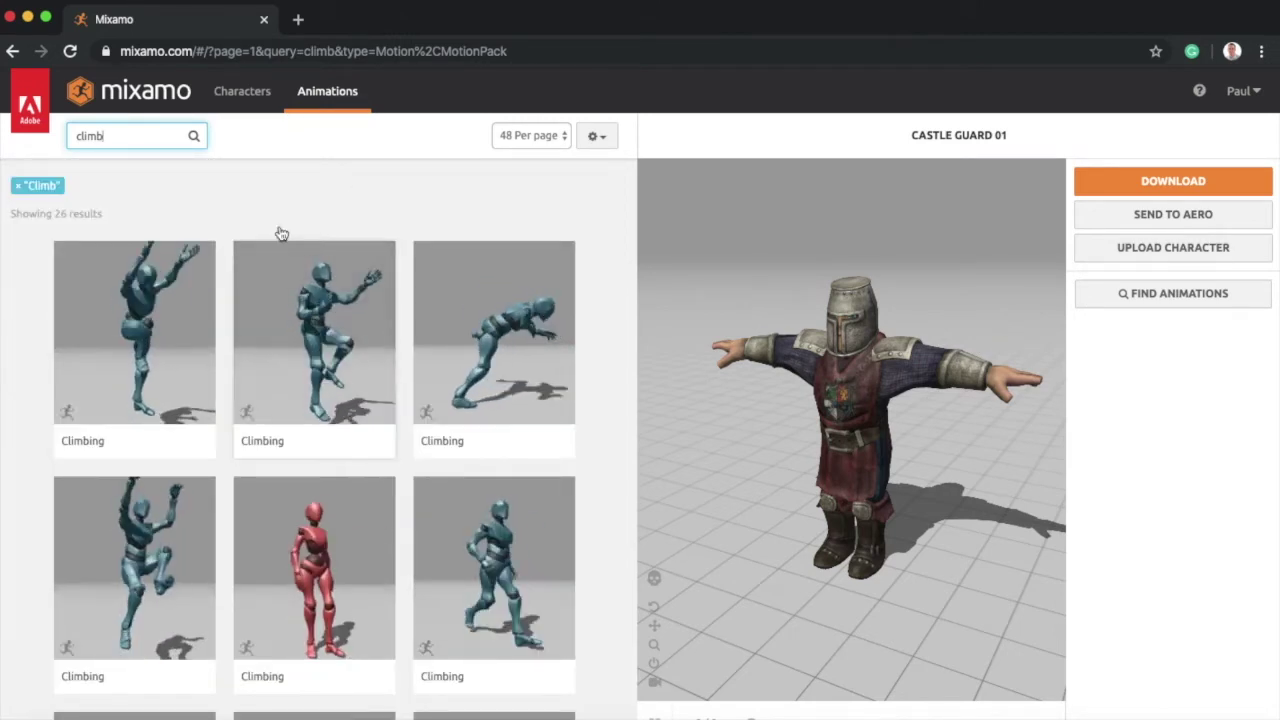
pyautogui.scroll(-3, 343, 463)
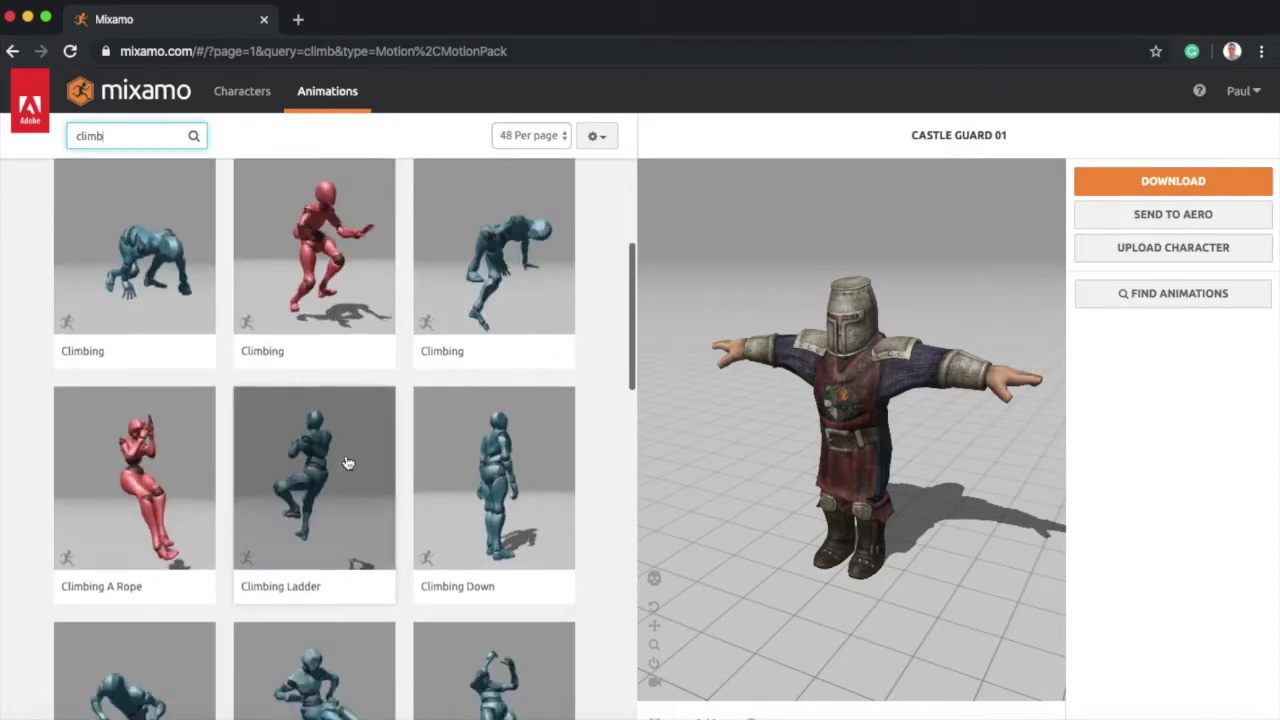
pyautogui.scroll(-3, 345, 463)
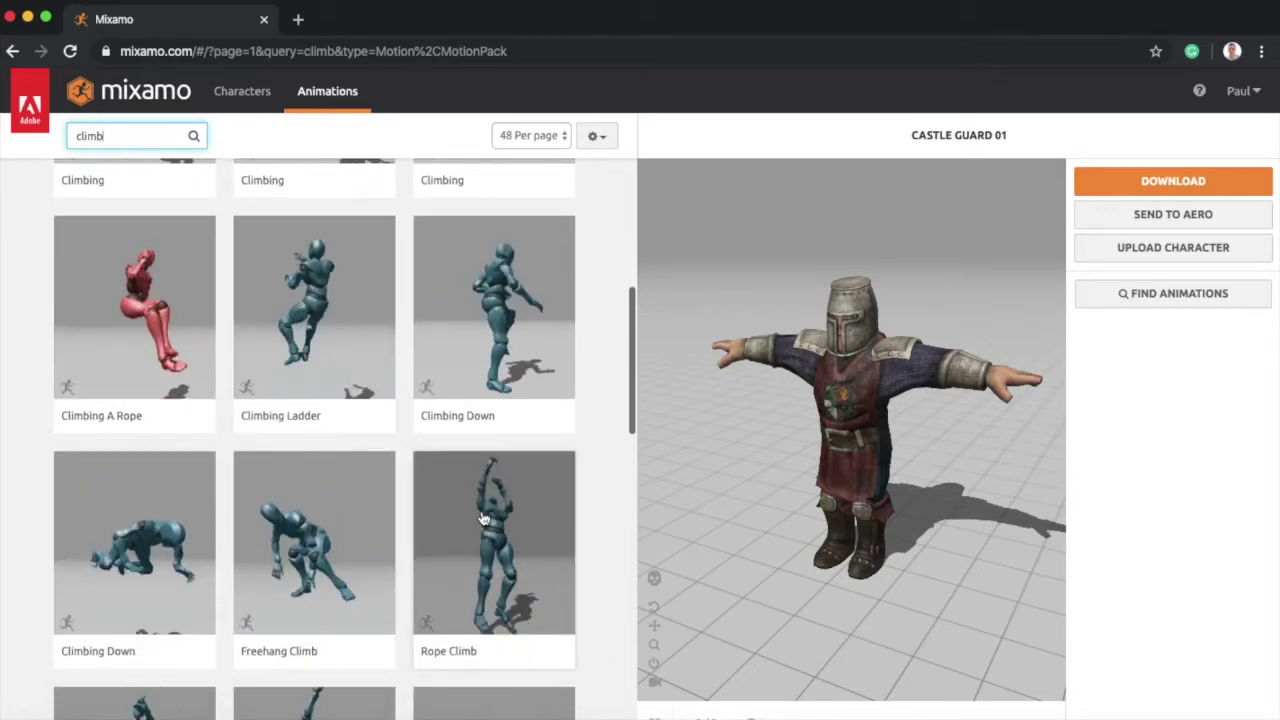
pyautogui.scroll(-1, 483, 518)
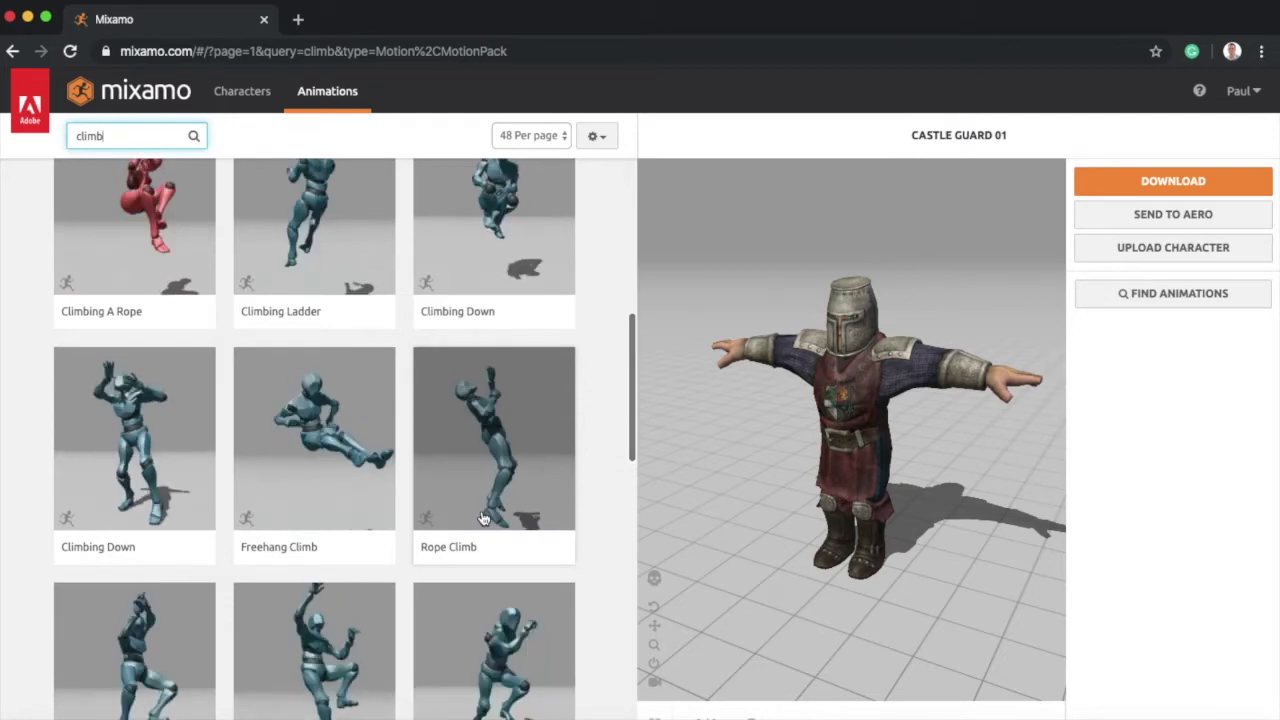
pyautogui.scroll(-2, 483, 518)
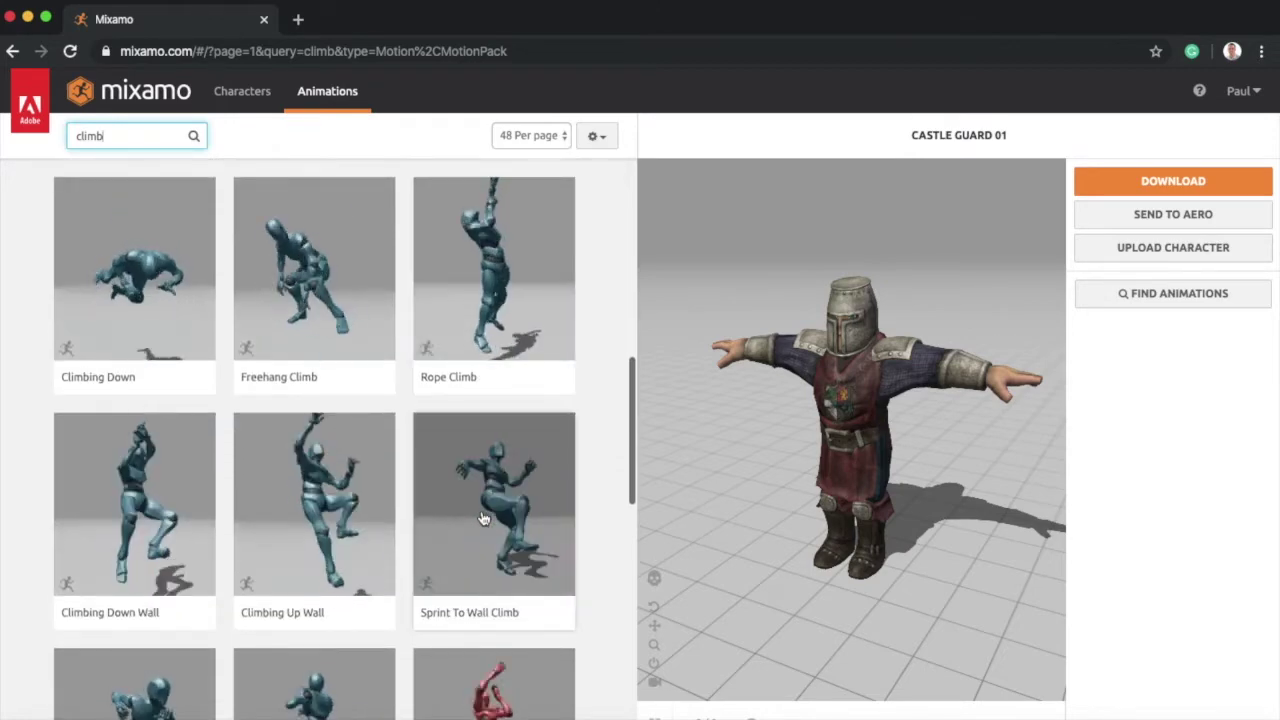
pyautogui.scroll(-2, 483, 518)
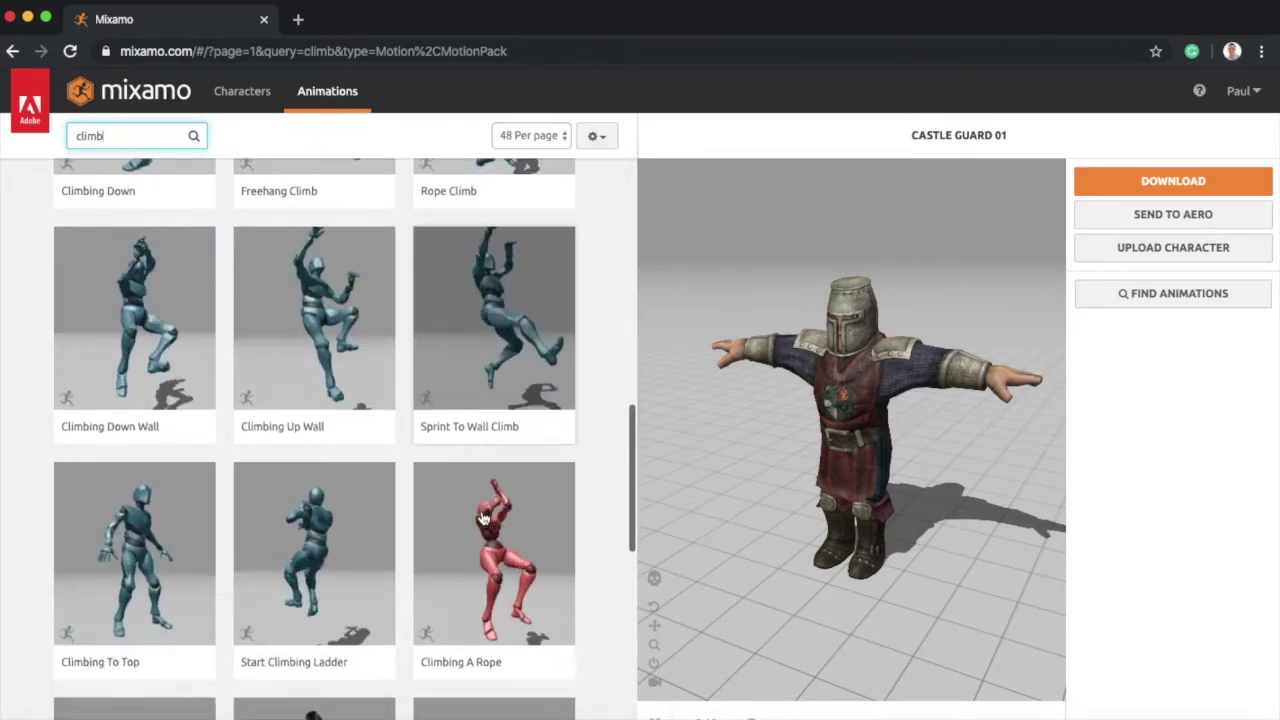
pyautogui.scroll(-2, 483, 518)
pyautogui.scroll(1, 483, 518)
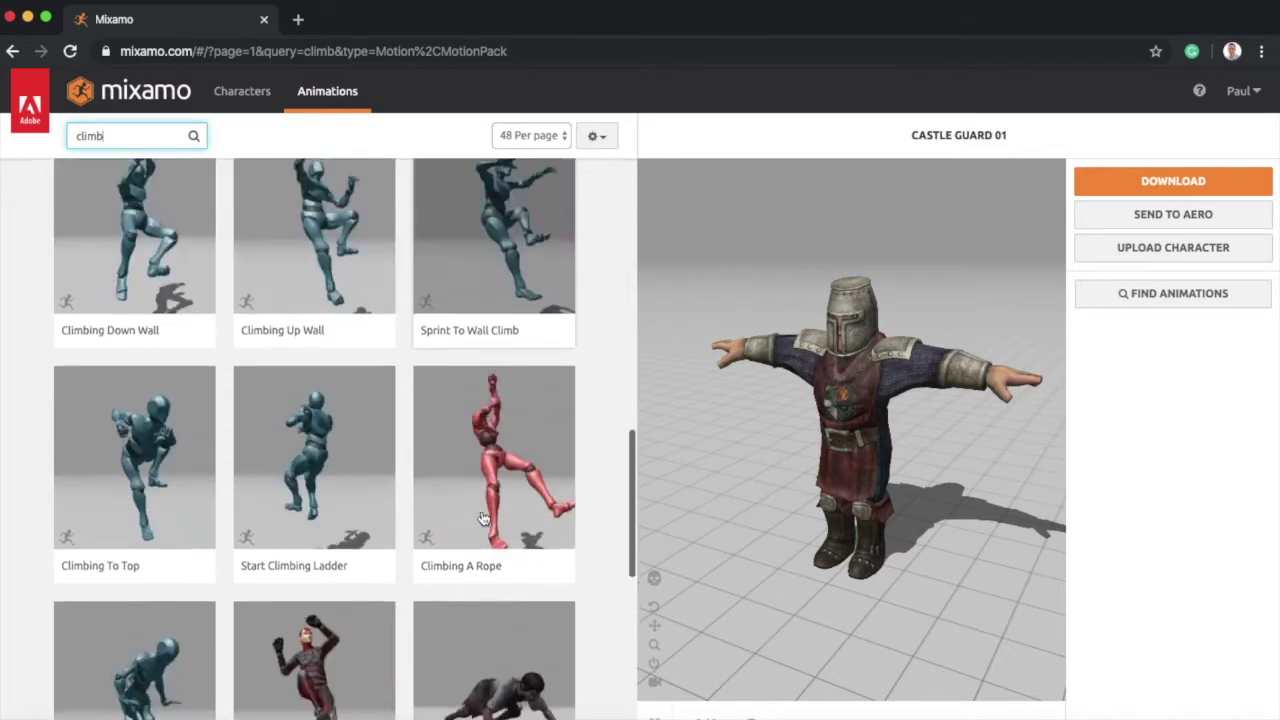
pyautogui.scroll(1, 483, 518)
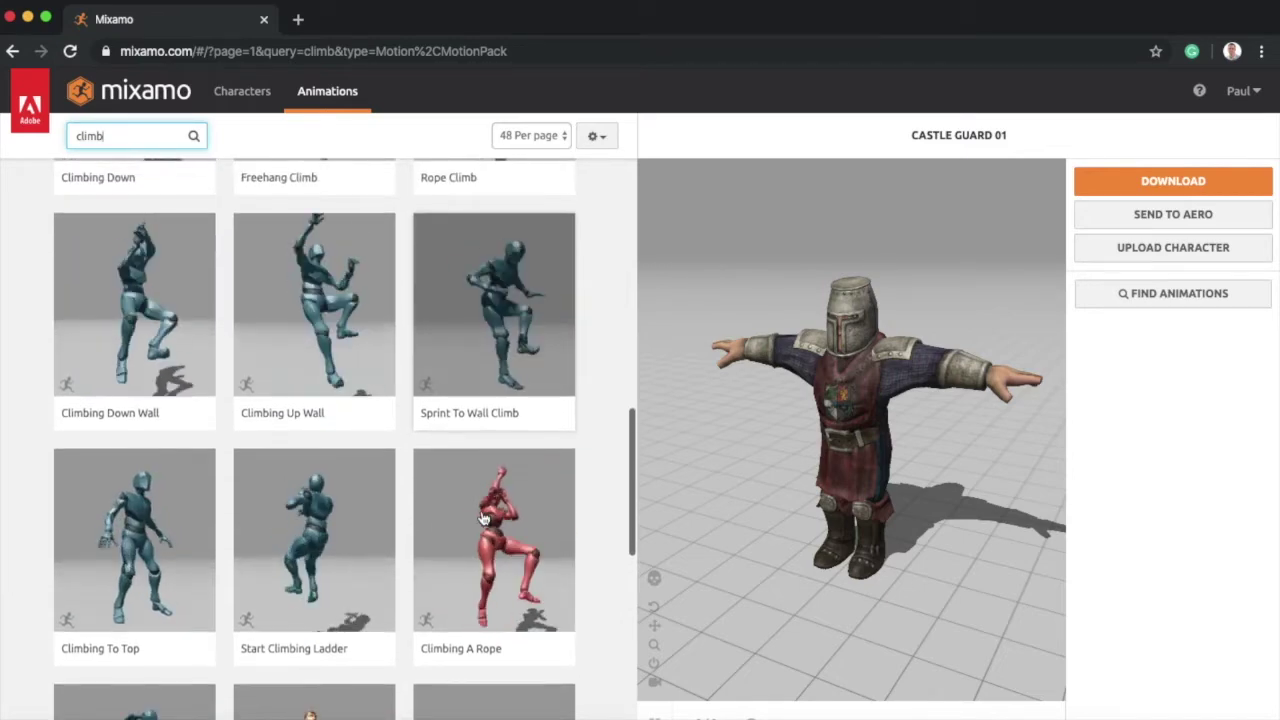
pyautogui.scroll(1, 483, 518)
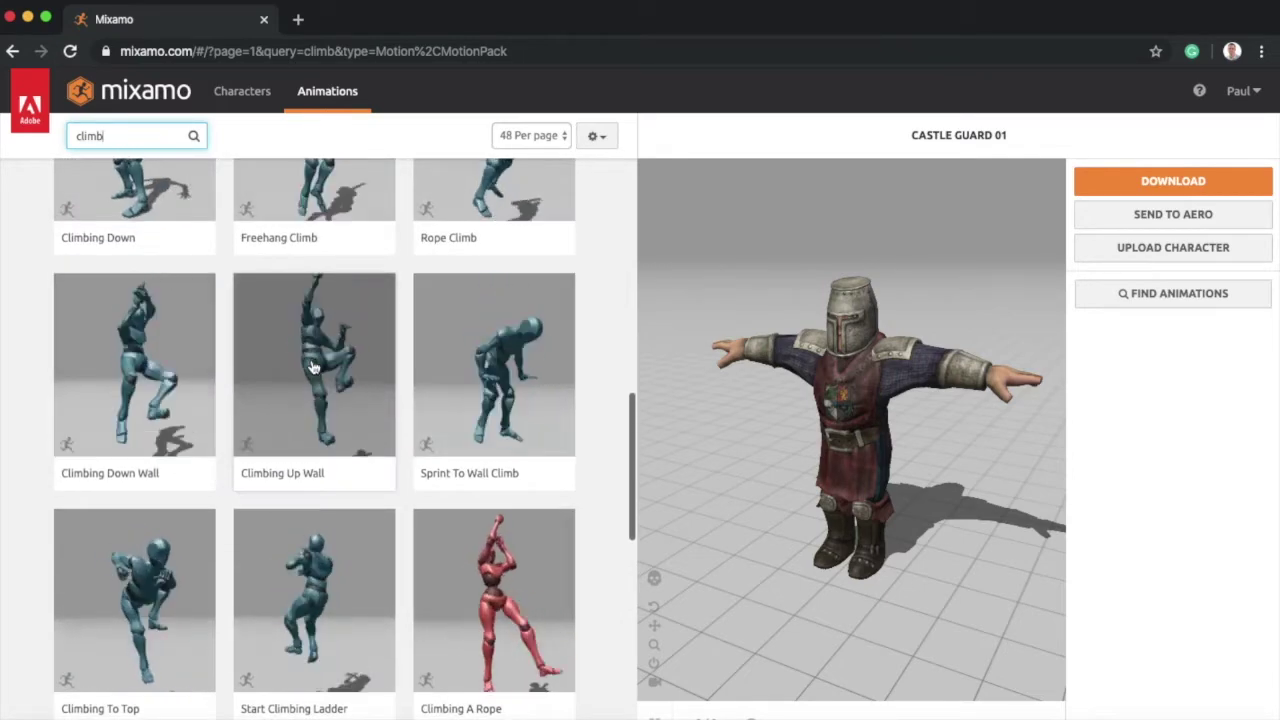
# Apply the Climbing Up Wall animation to Castle Guard 01 and begin sending it to Aero
pyautogui.click(313, 368)
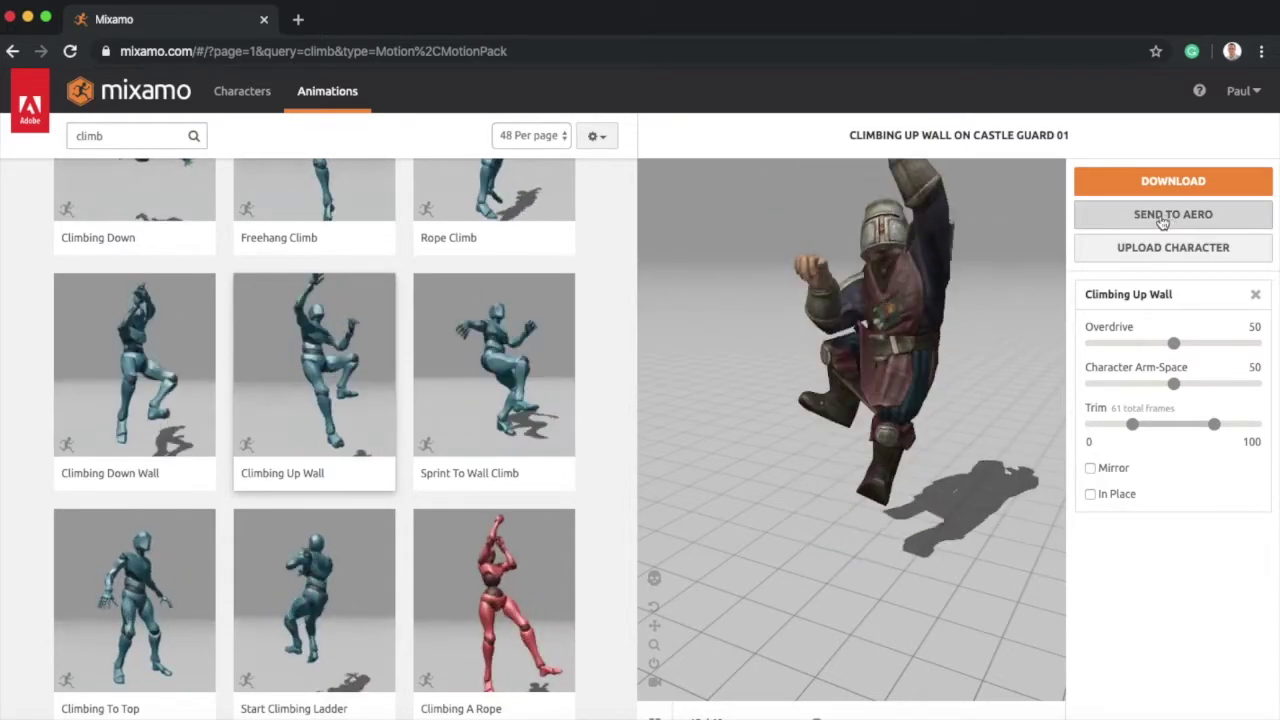
pyautogui.scroll(-8, 540, 478)
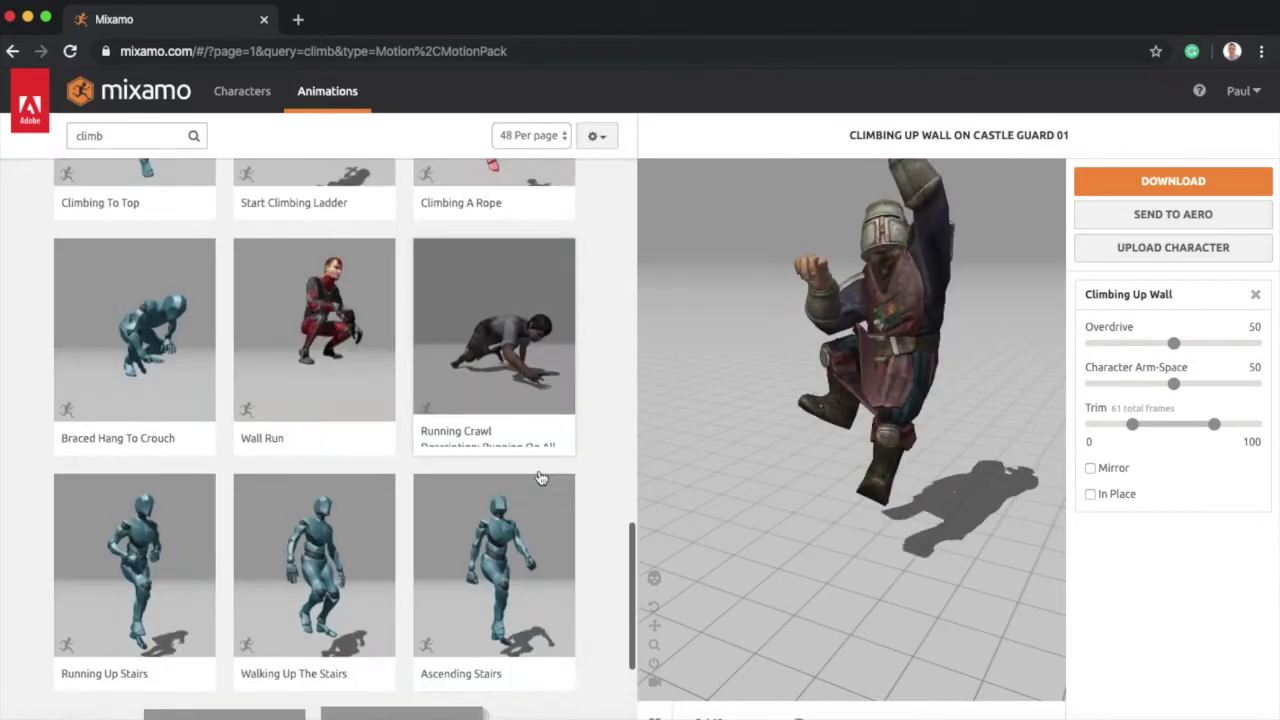
pyautogui.scroll(5, 540, 478)
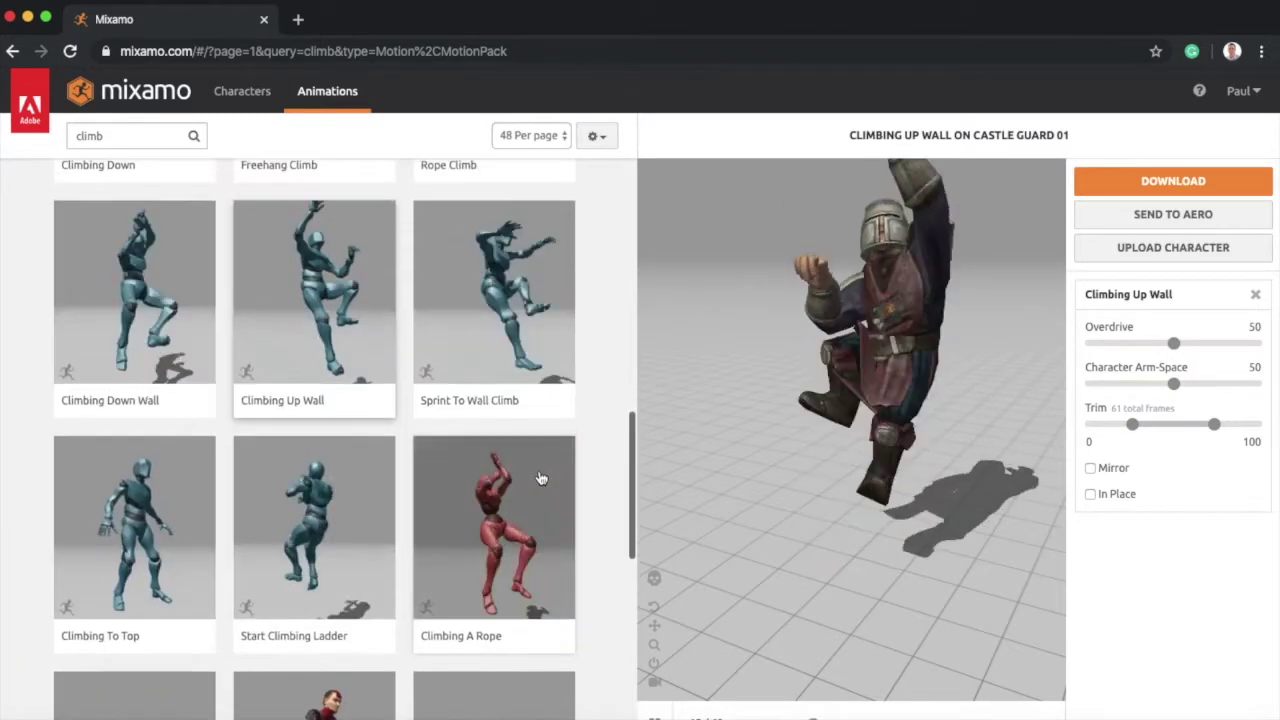
pyautogui.scroll(2, 540, 478)
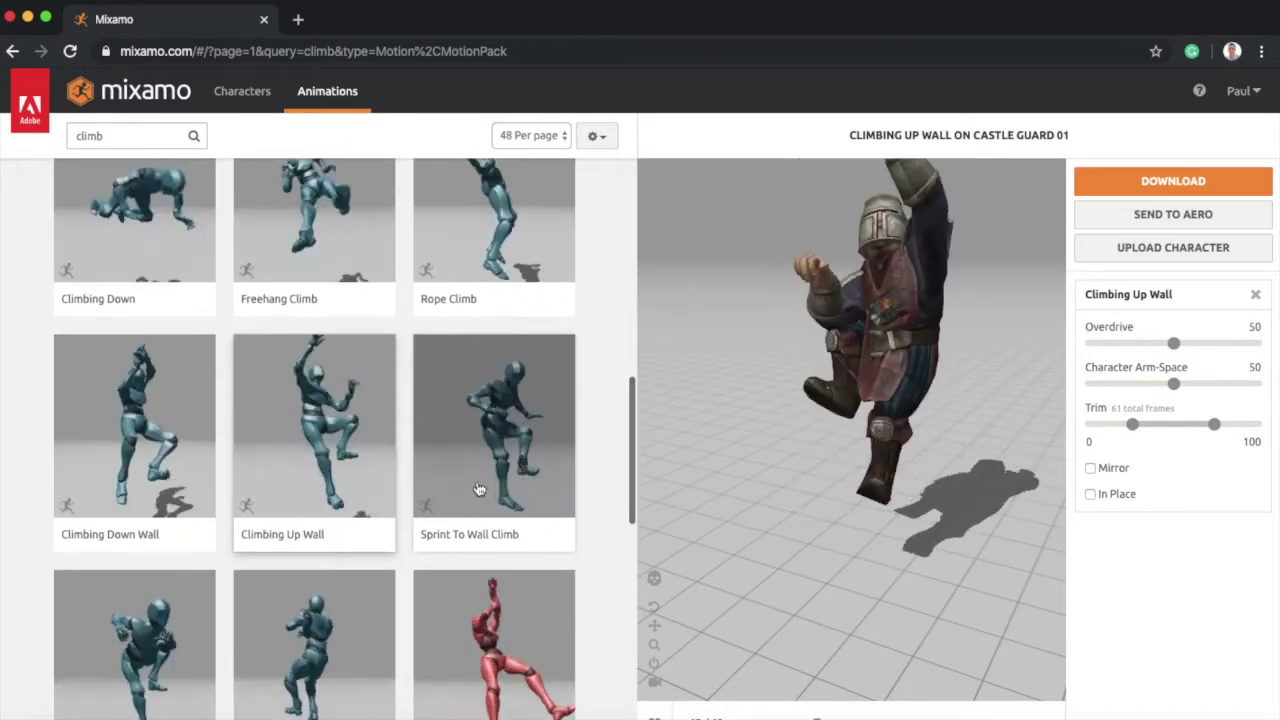
pyautogui.scroll(2, 470, 490)
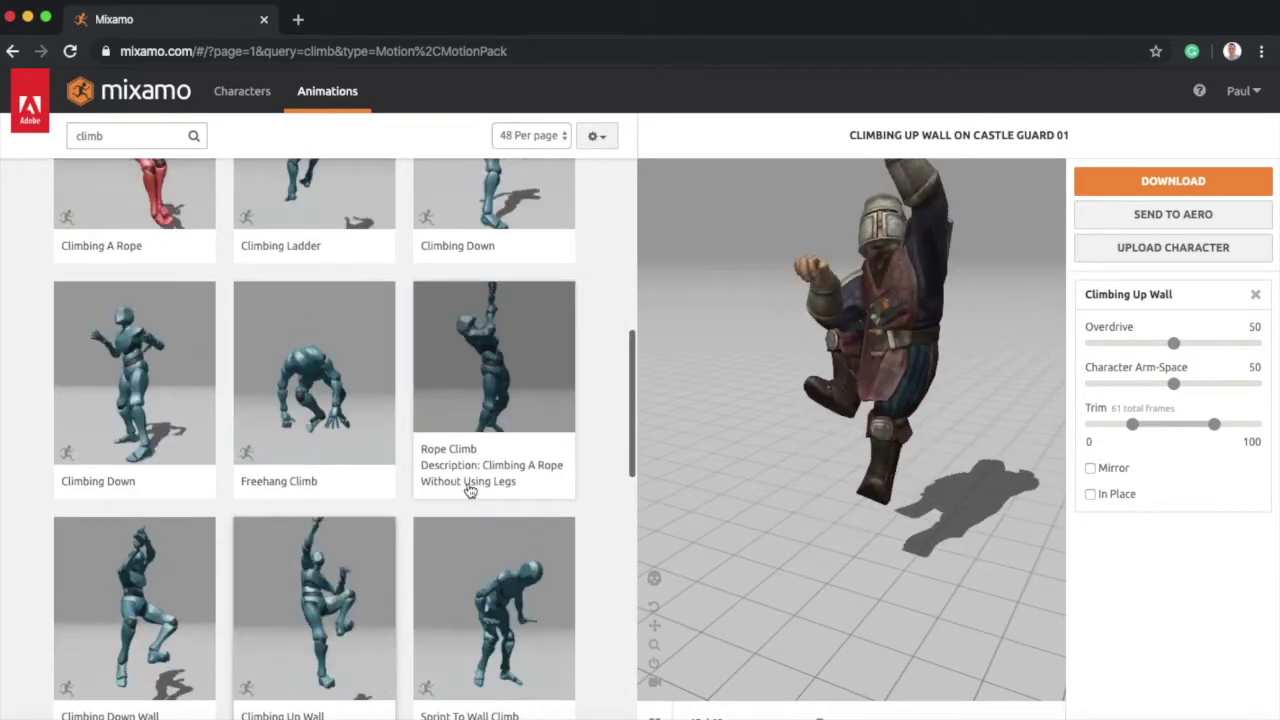
pyautogui.scroll(1, 470, 490)
pyautogui.scroll(5, 470, 490)
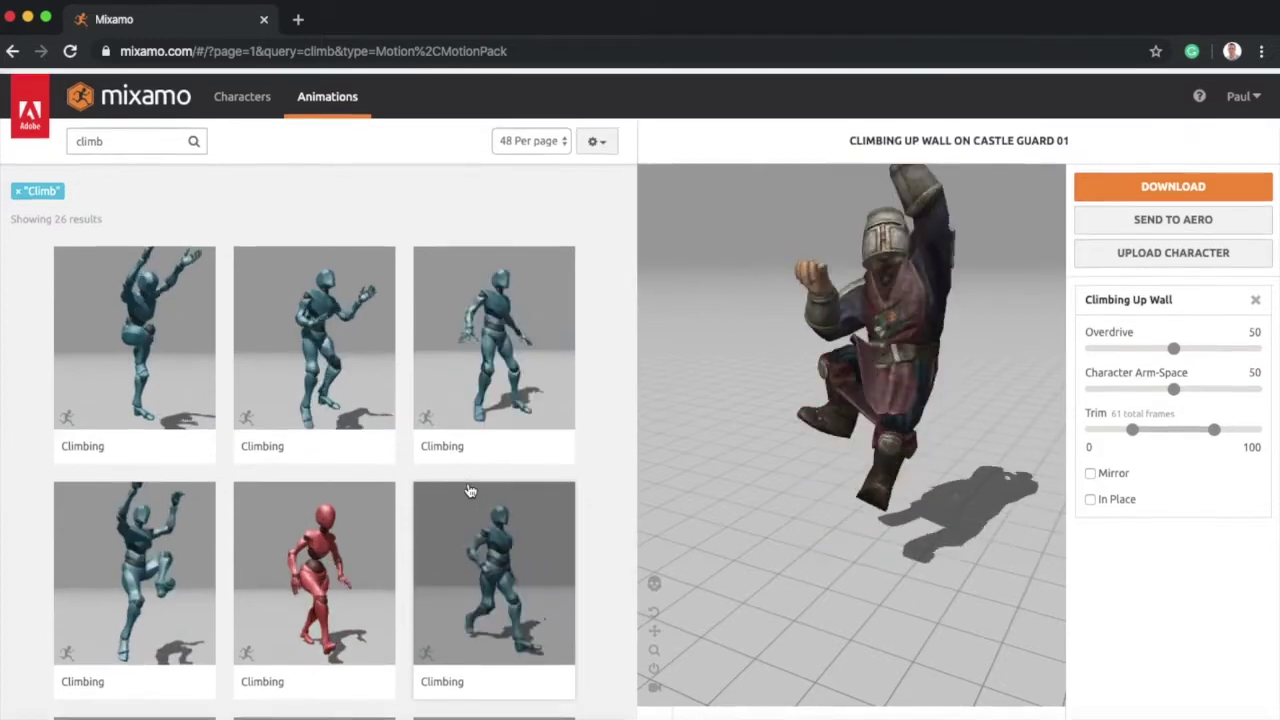
pyautogui.click(1177, 214)
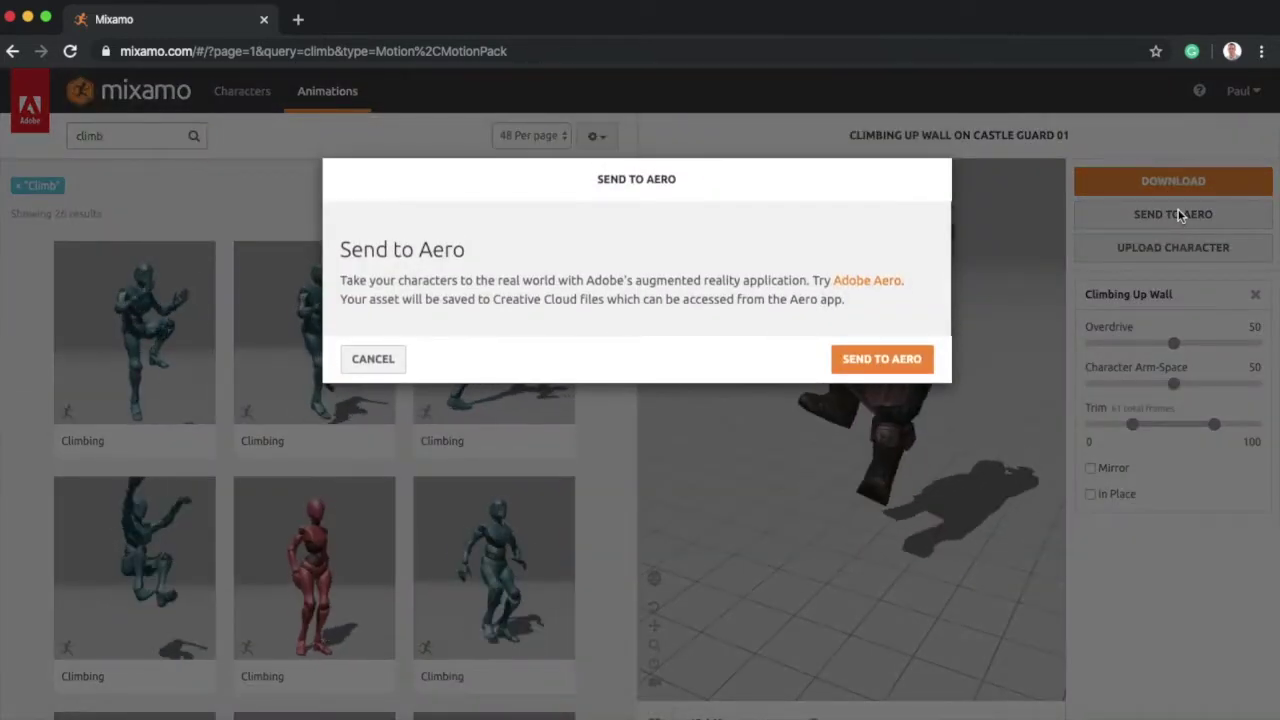
# Confirm sending the Climbing Up Wall Castle Guard to Adobe Aero
pyautogui.click(882, 362)
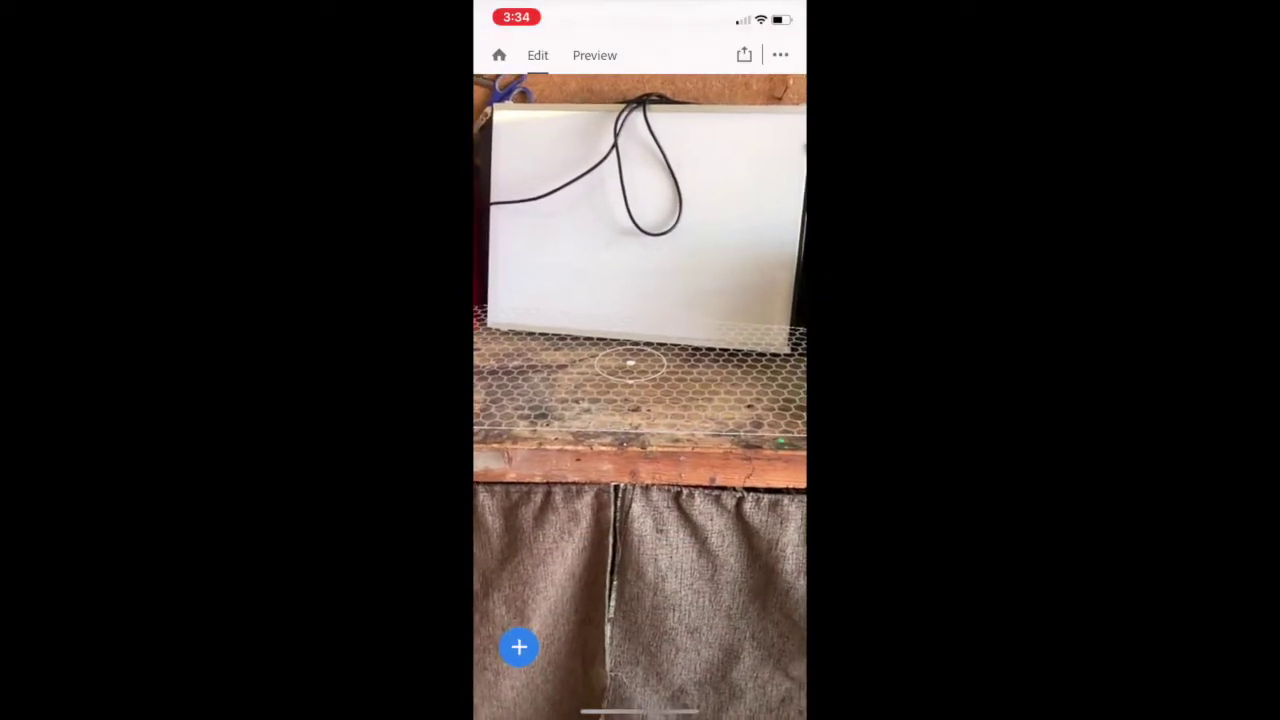
# Add Jumping Down.glb from Creative Cloud and place the knight on the workbench
pyautogui.click(519, 647)
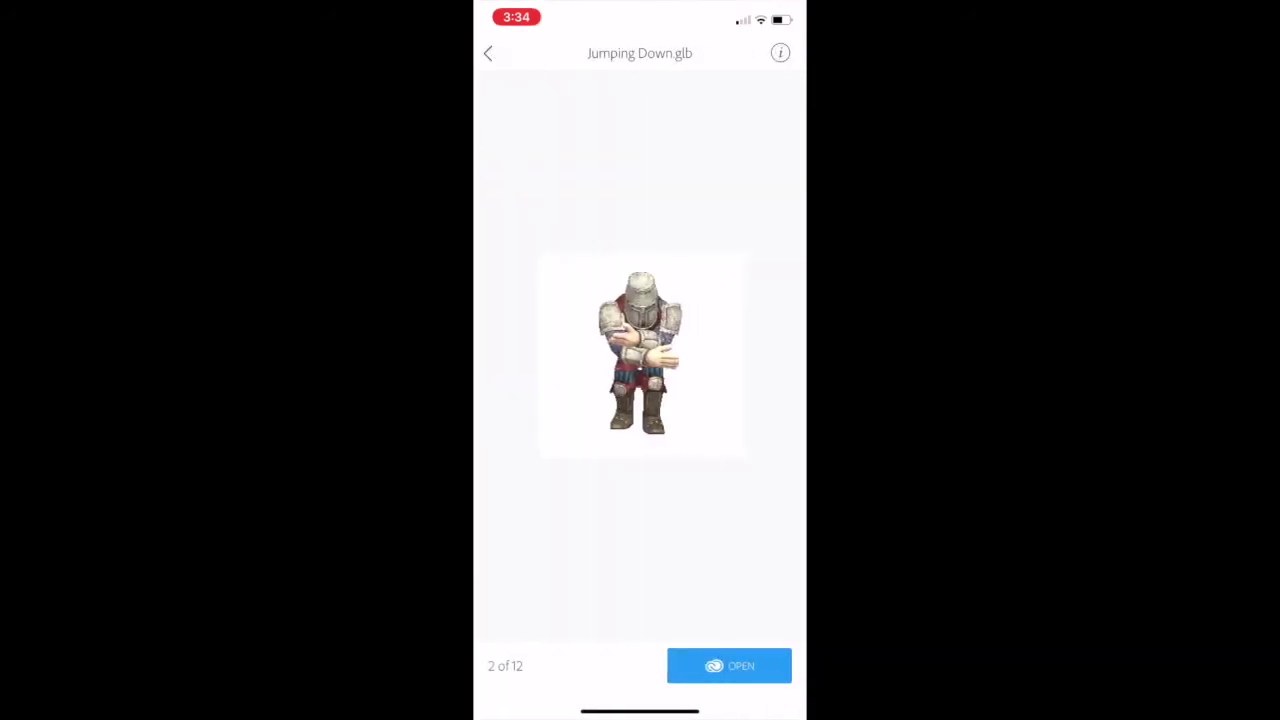
pyautogui.click(729, 665)
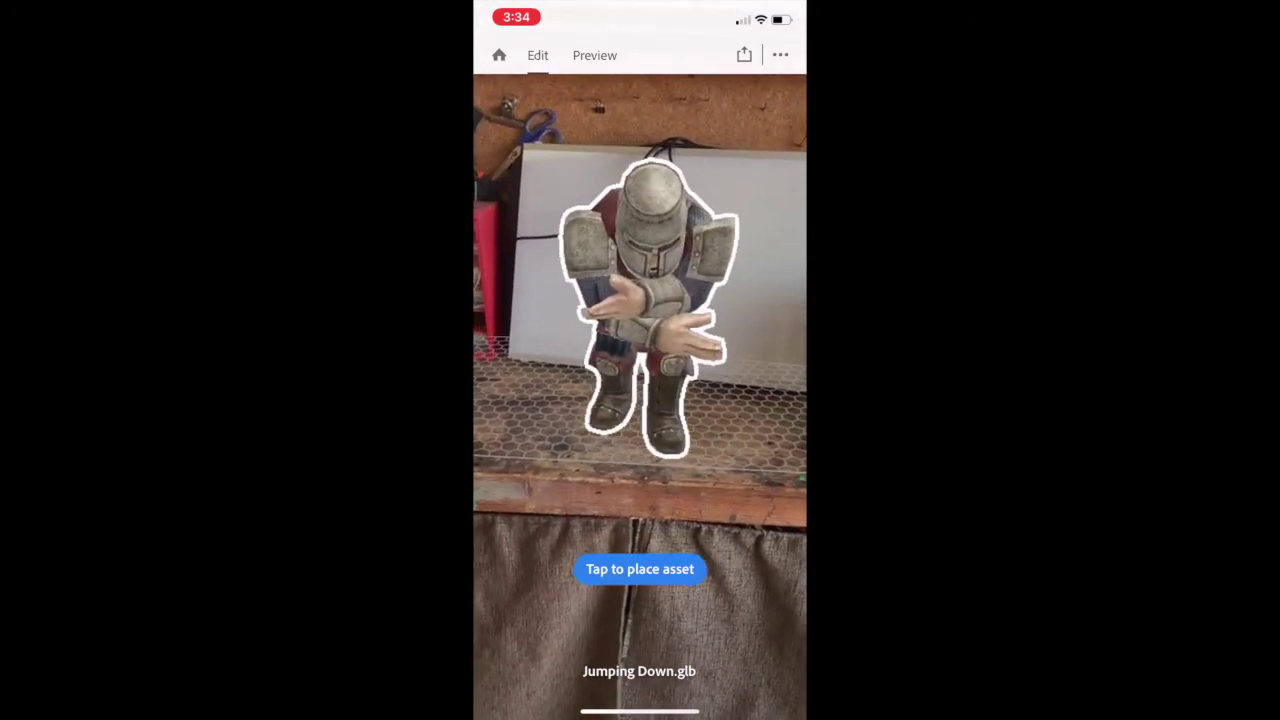
pyautogui.click(640, 310)
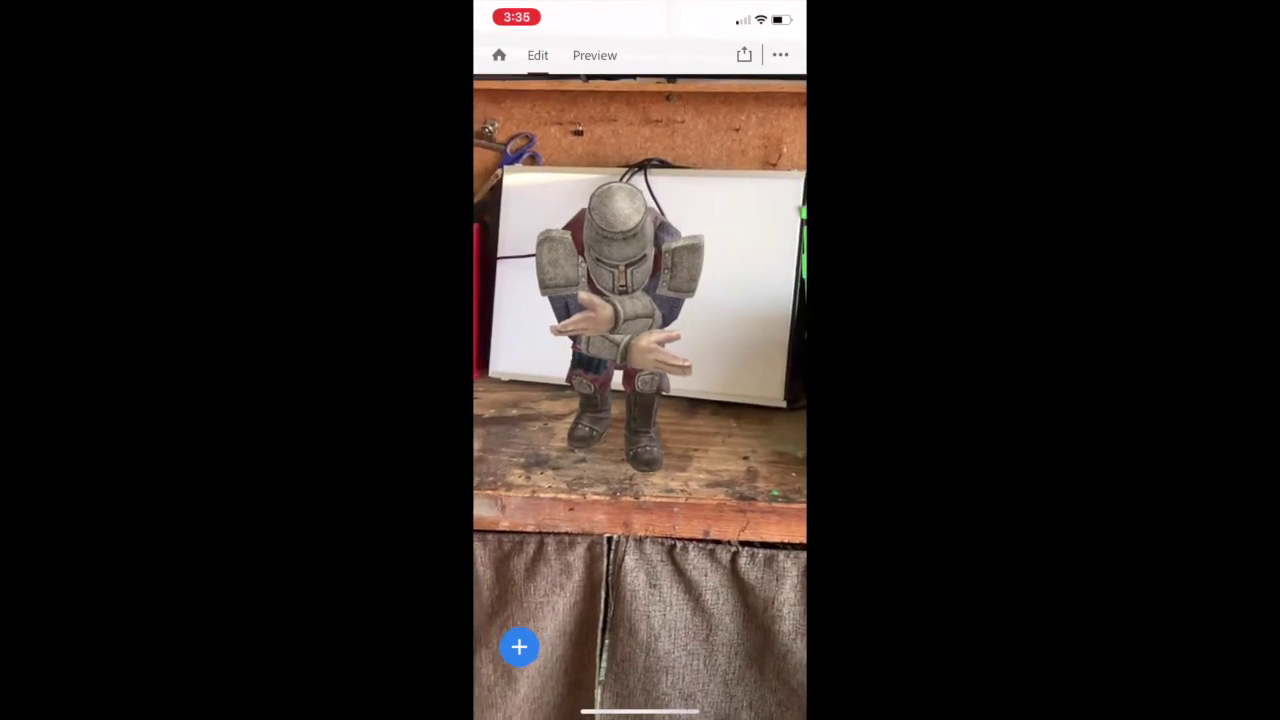
pyautogui.click(640, 330)
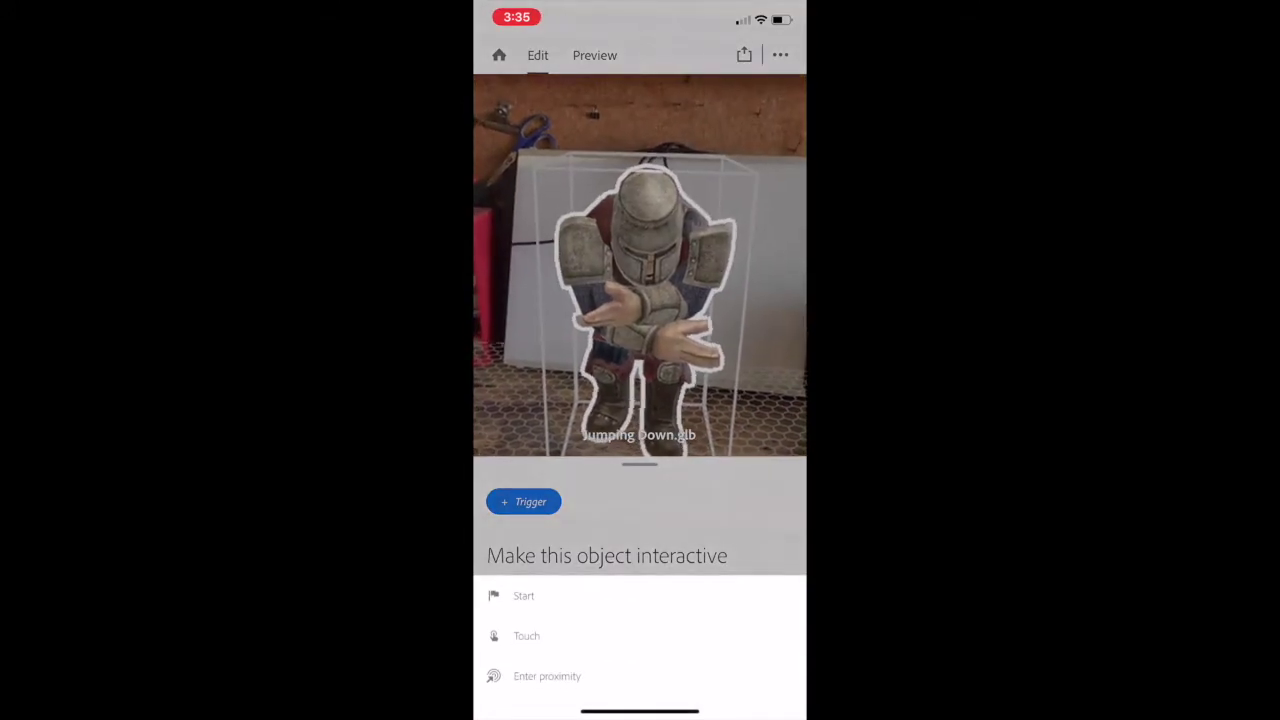
# Give the knight a Touch trigger playing the Animate action, then add a second Touch trigger
pyautogui.click(526, 636)
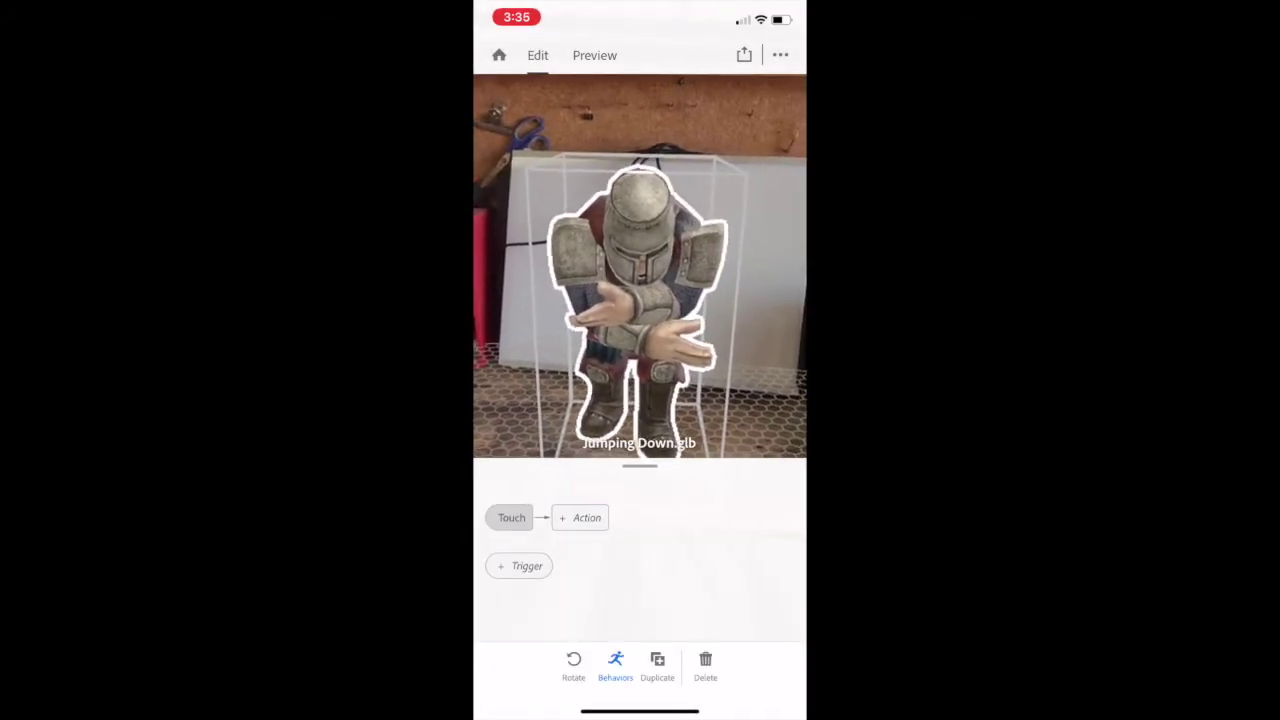
pyautogui.click(580, 517)
pyautogui.click(530, 272)
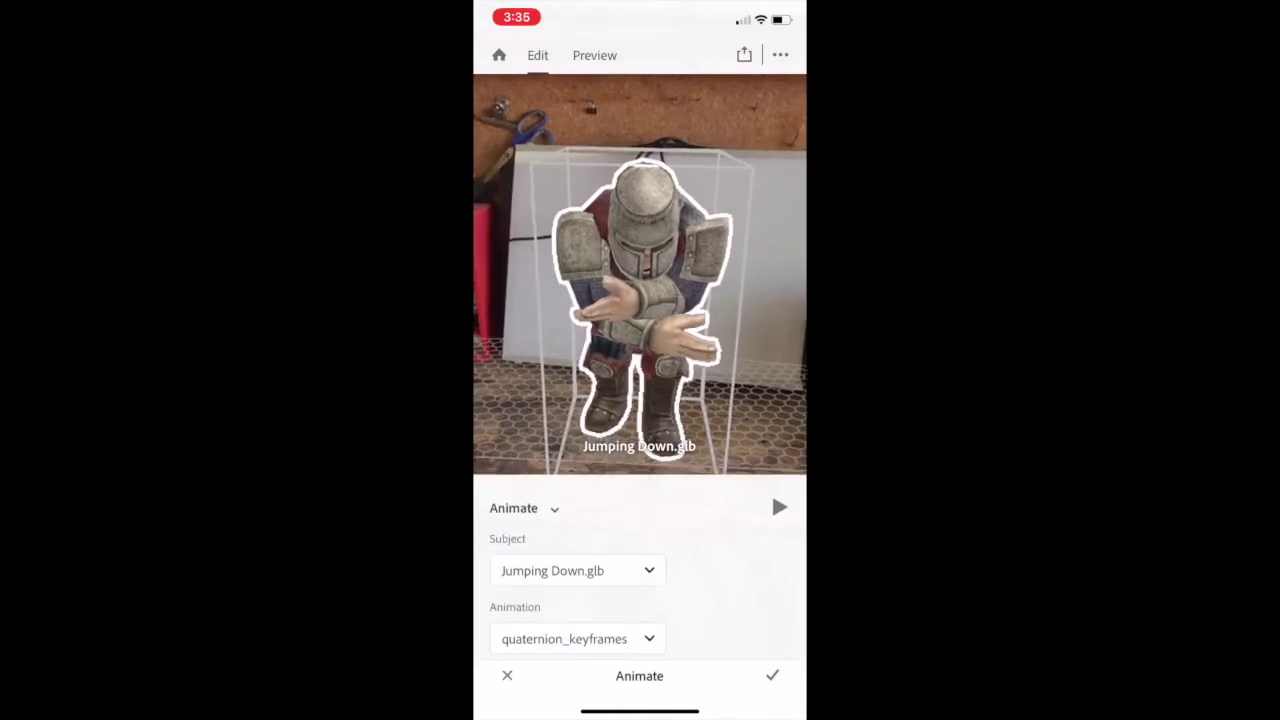
pyautogui.scroll(-4, 640, 570)
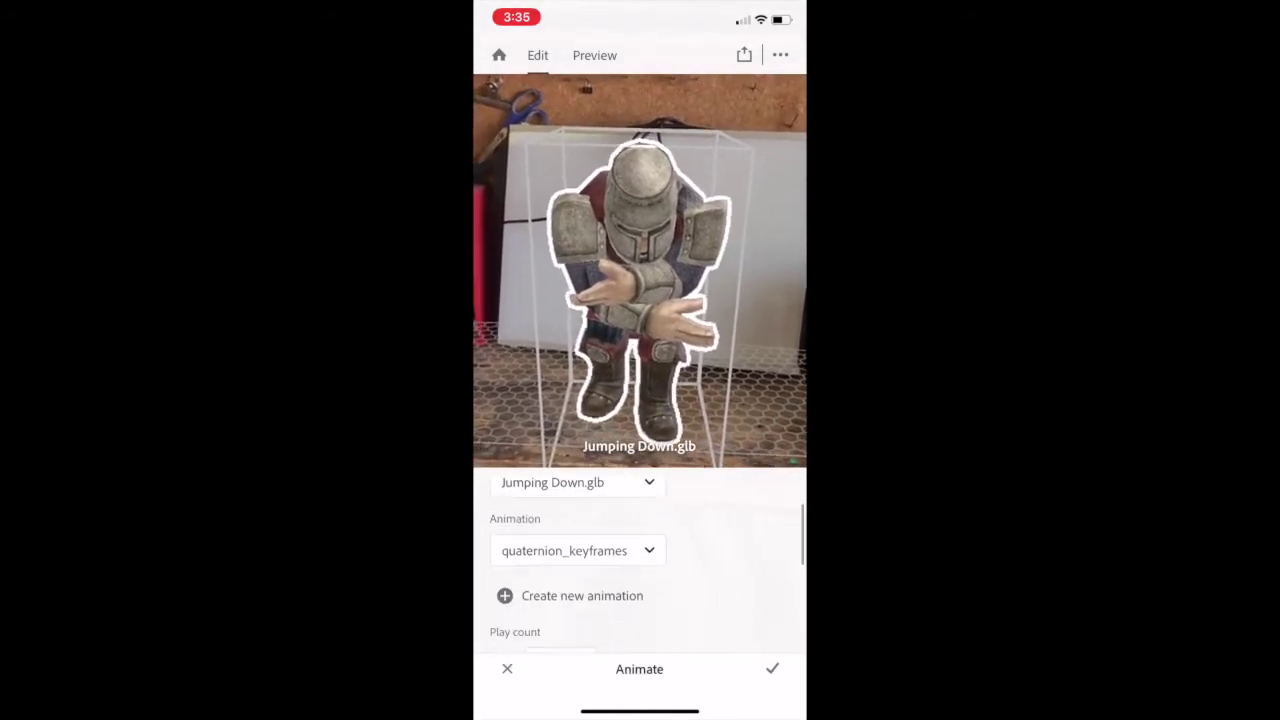
pyautogui.scroll(-2, 640, 570)
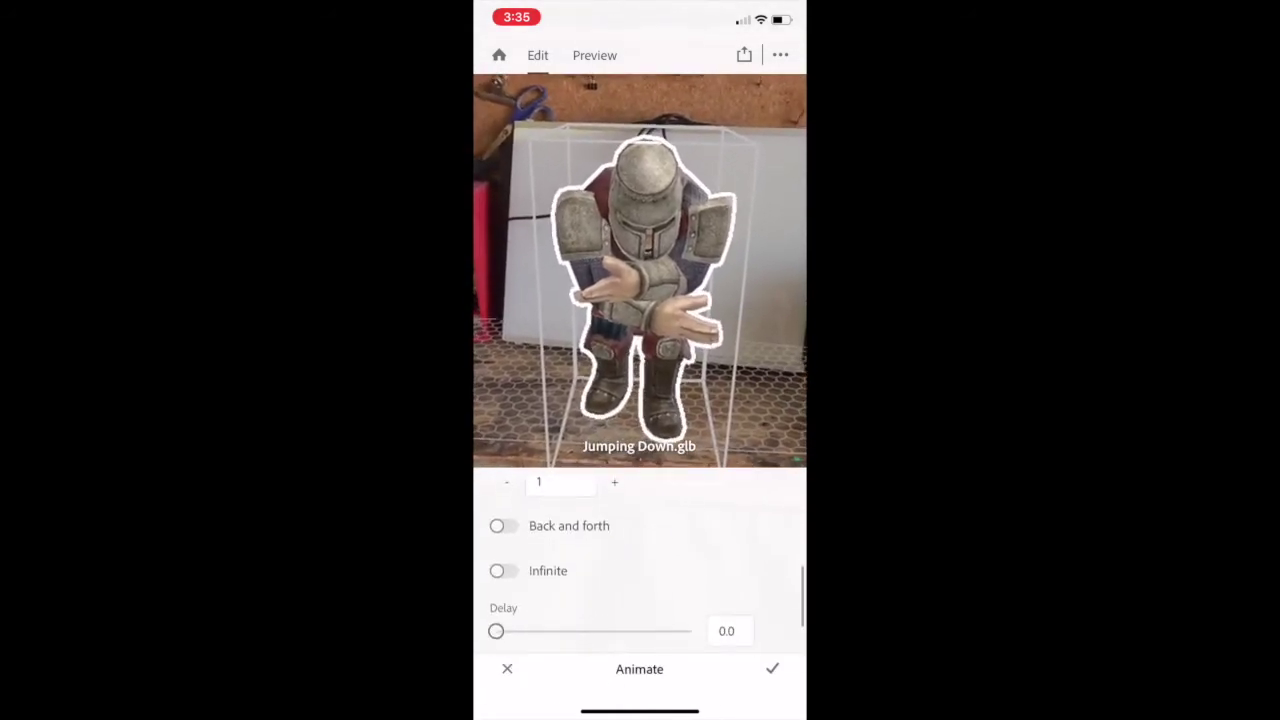
pyautogui.scroll(2, 640, 570)
pyautogui.scroll(-1, 640, 570)
pyautogui.scroll(-1, 640, 570)
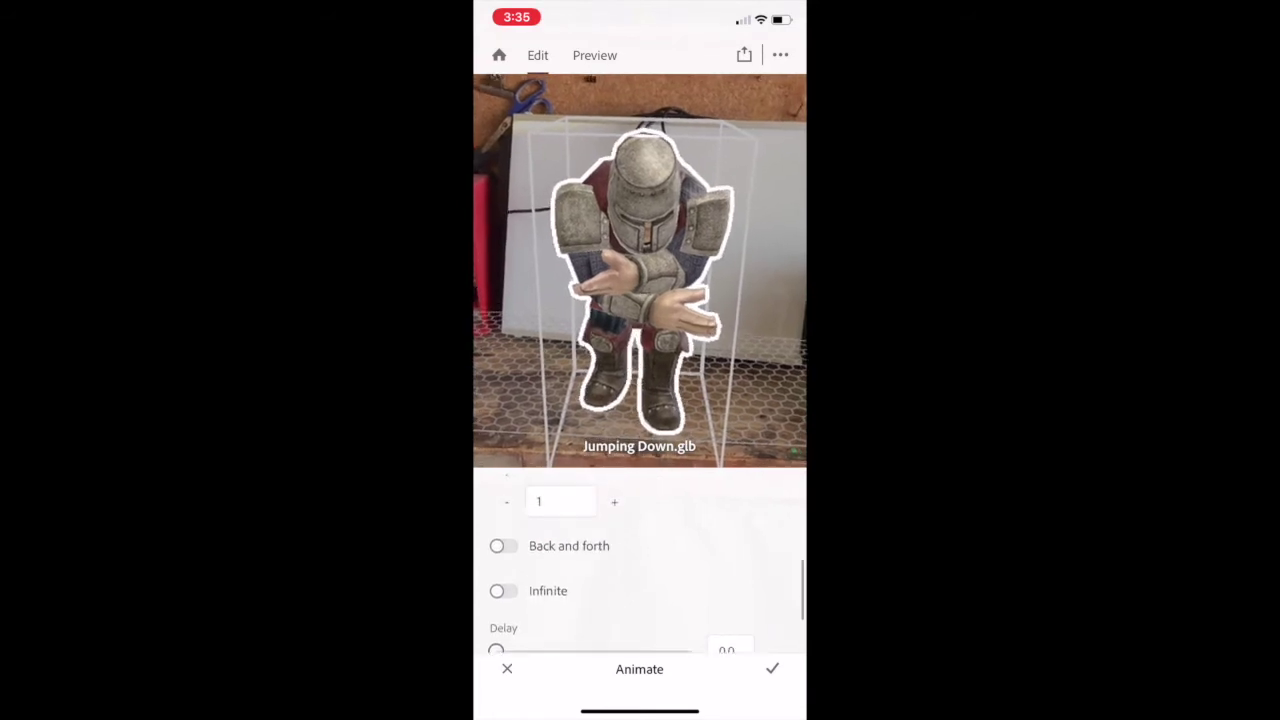
pyautogui.scroll(4, 640, 570)
pyautogui.click(772, 669)
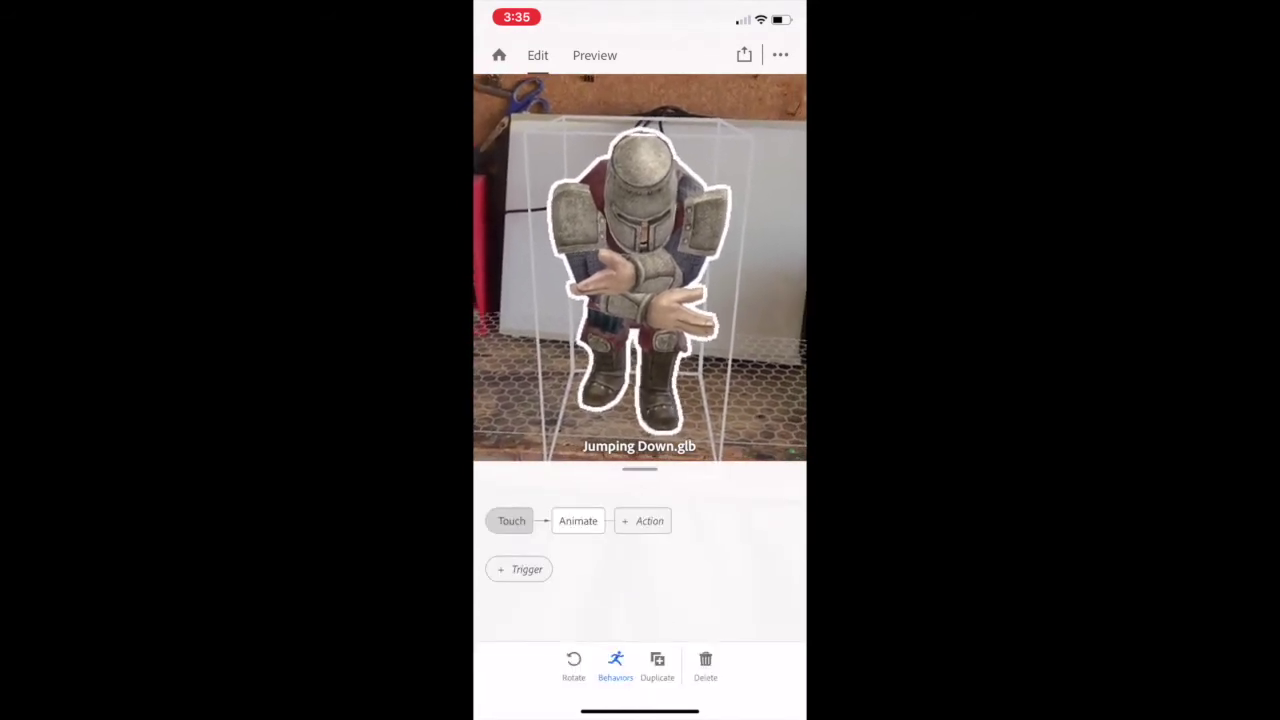
pyautogui.click(519, 569)
pyautogui.click(525, 634)
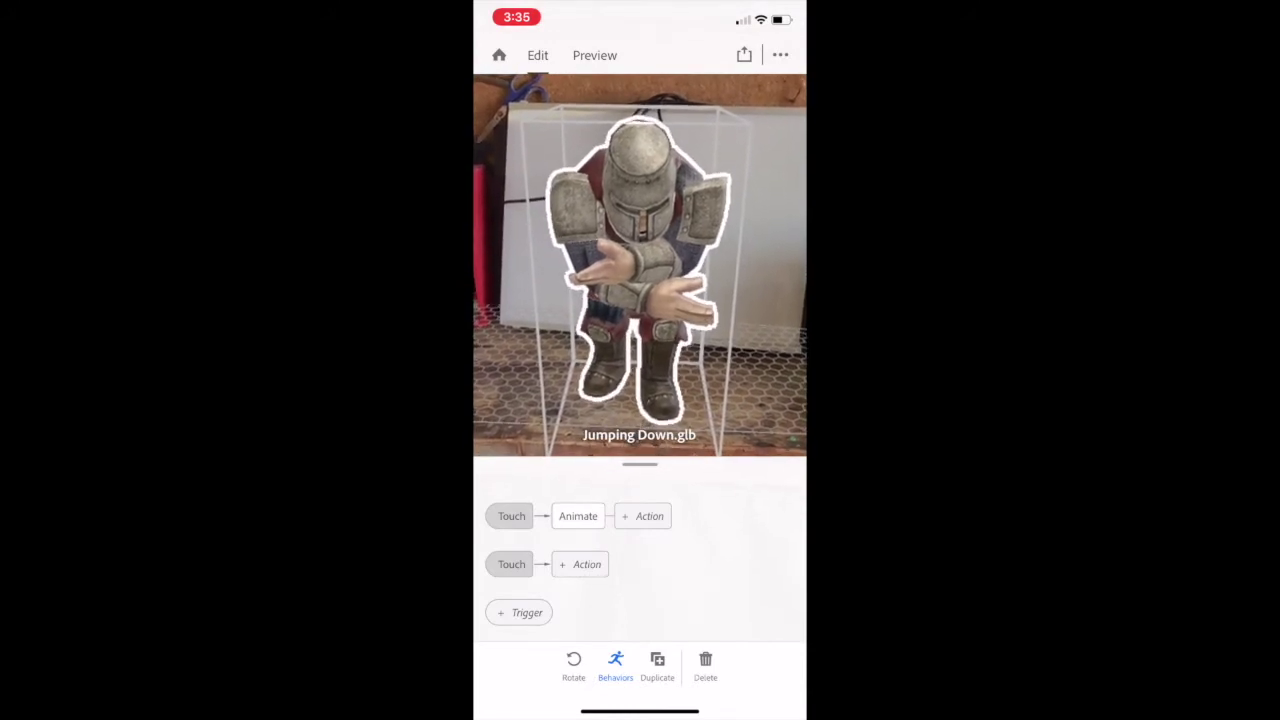
# Give the second Touch trigger a Move action with Y offset -0.2 and Z offset 0.1, then preview
pyautogui.click(583, 564)
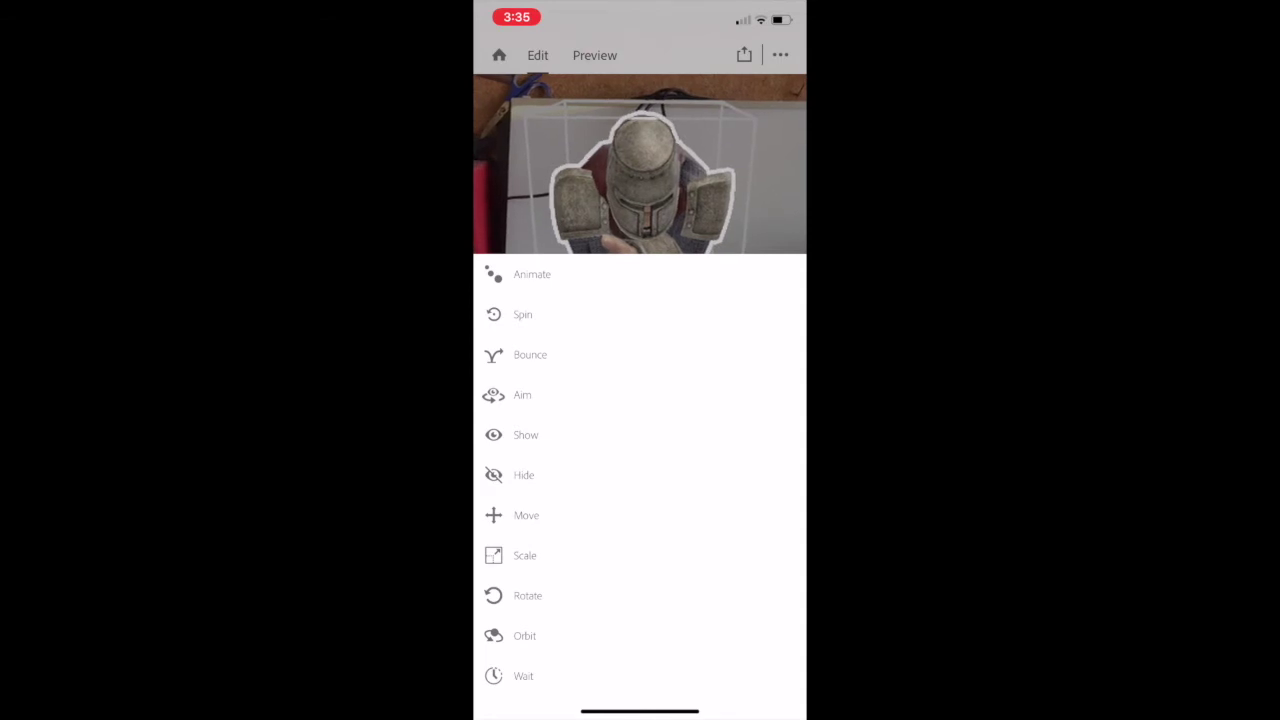
pyautogui.click(526, 515)
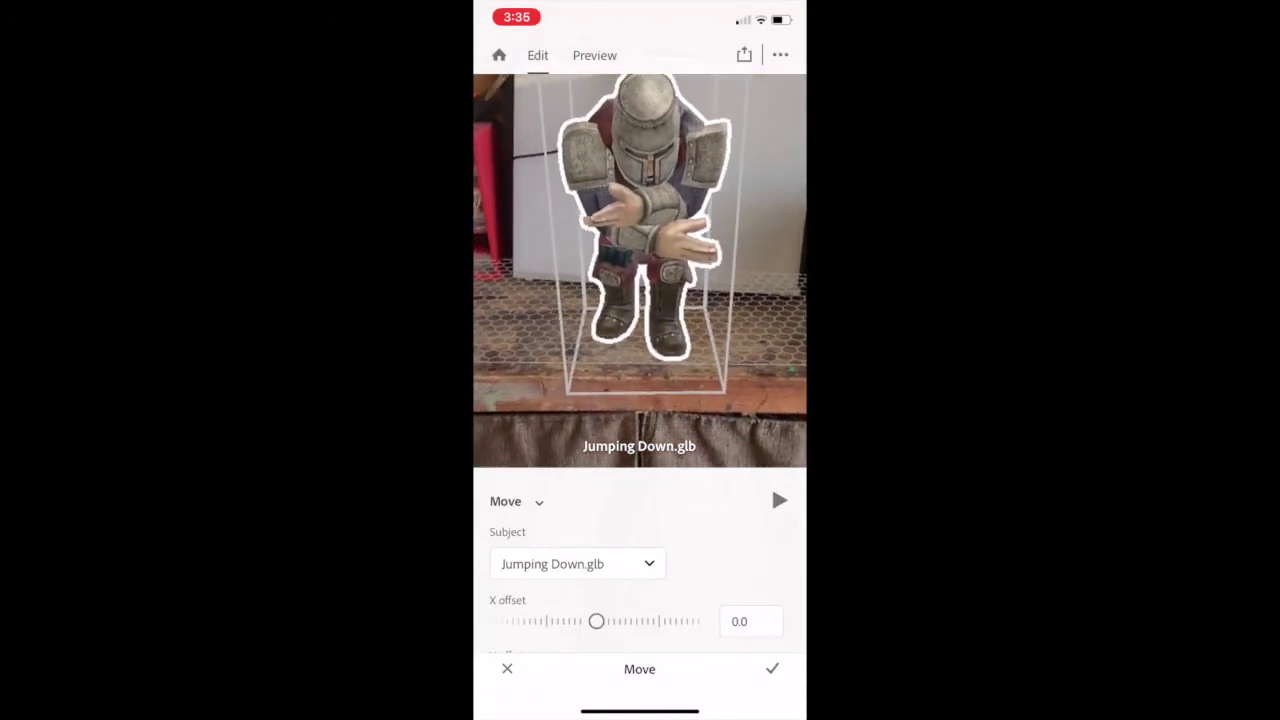
pyautogui.scroll(-2, 640, 580)
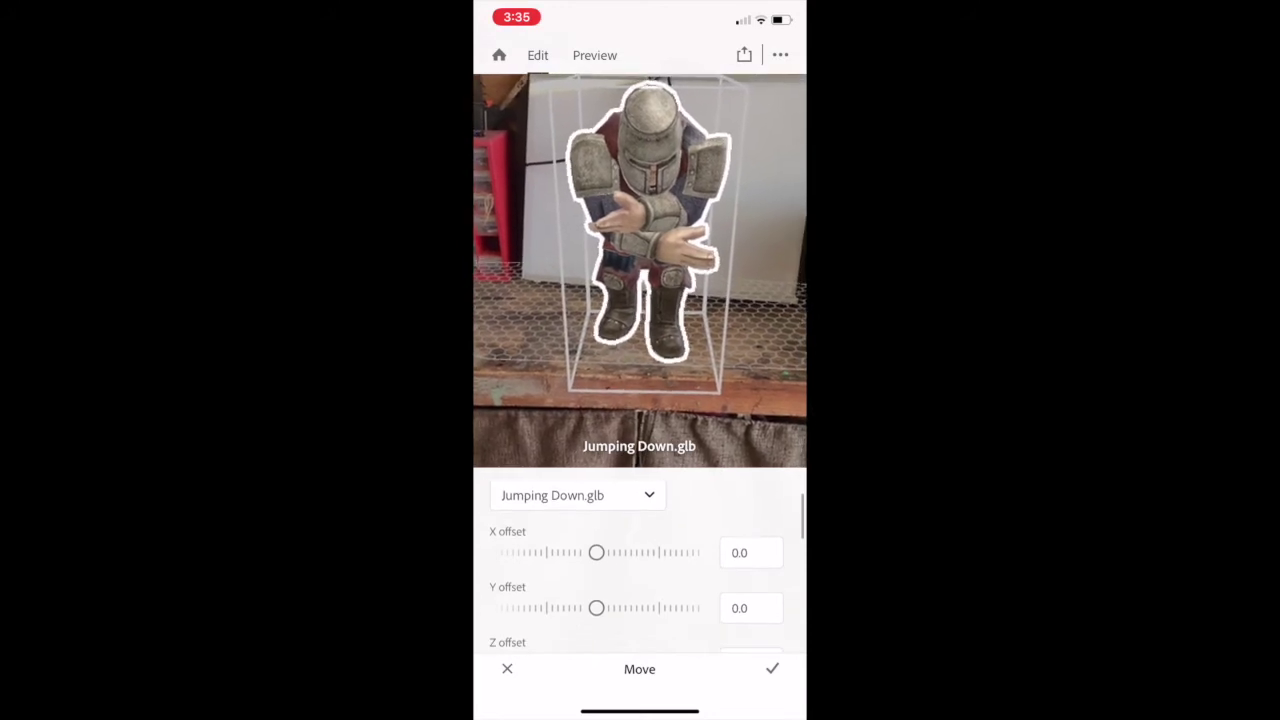
pyautogui.moveTo(596, 570)
pyautogui.mouseDown()
pyautogui.moveTo(571, 570)
pyautogui.moveTo(597, 570)
pyautogui.mouseUp()
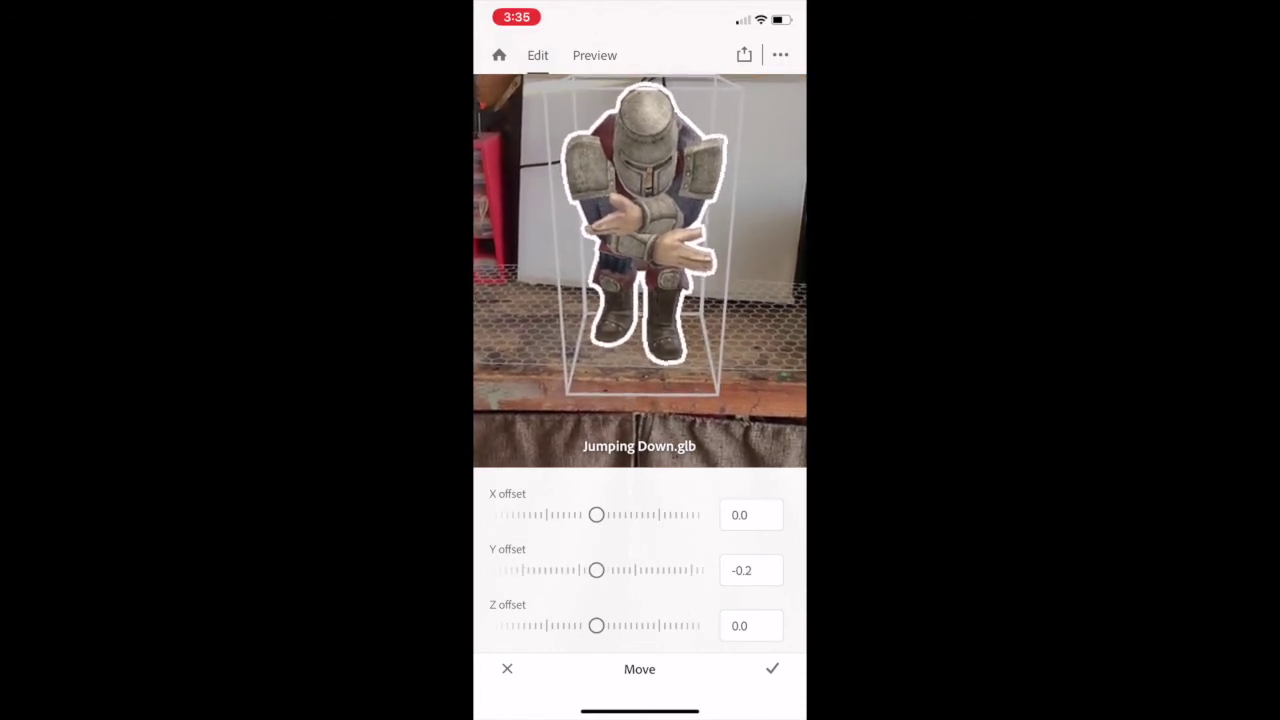
pyautogui.moveTo(614, 625); pyautogui.dragTo(595, 625)
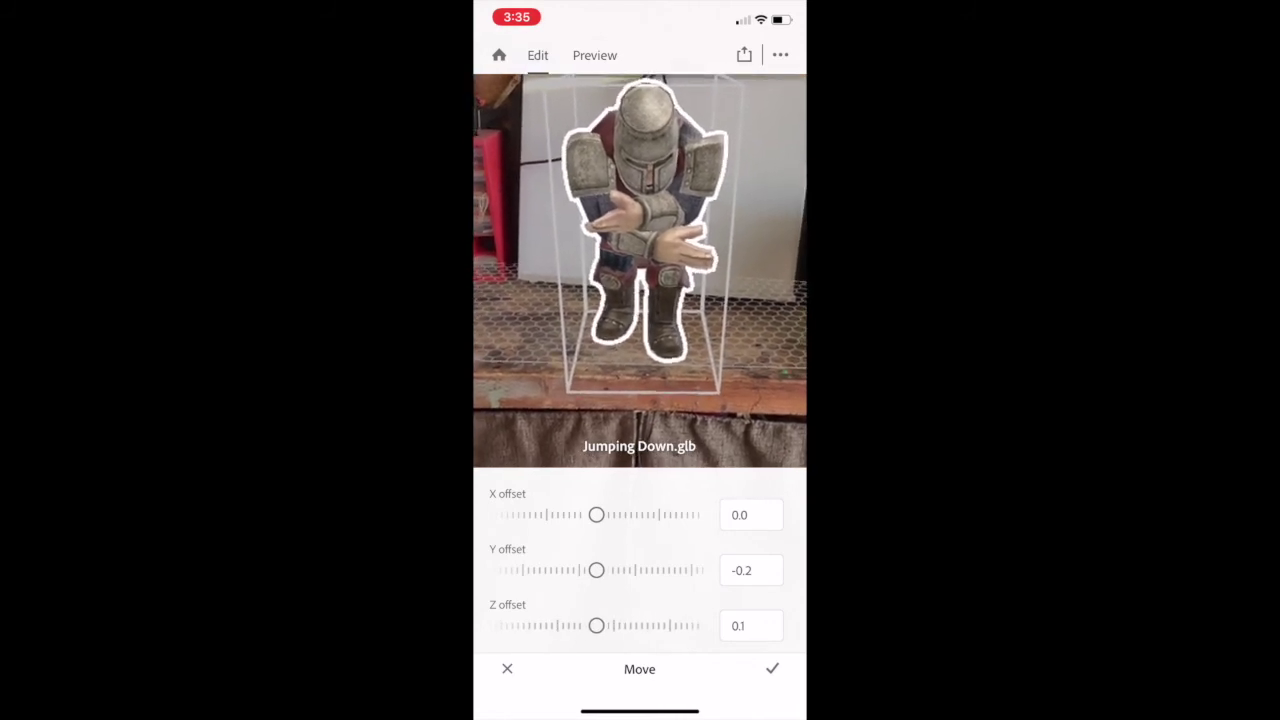
pyautogui.click(772, 669)
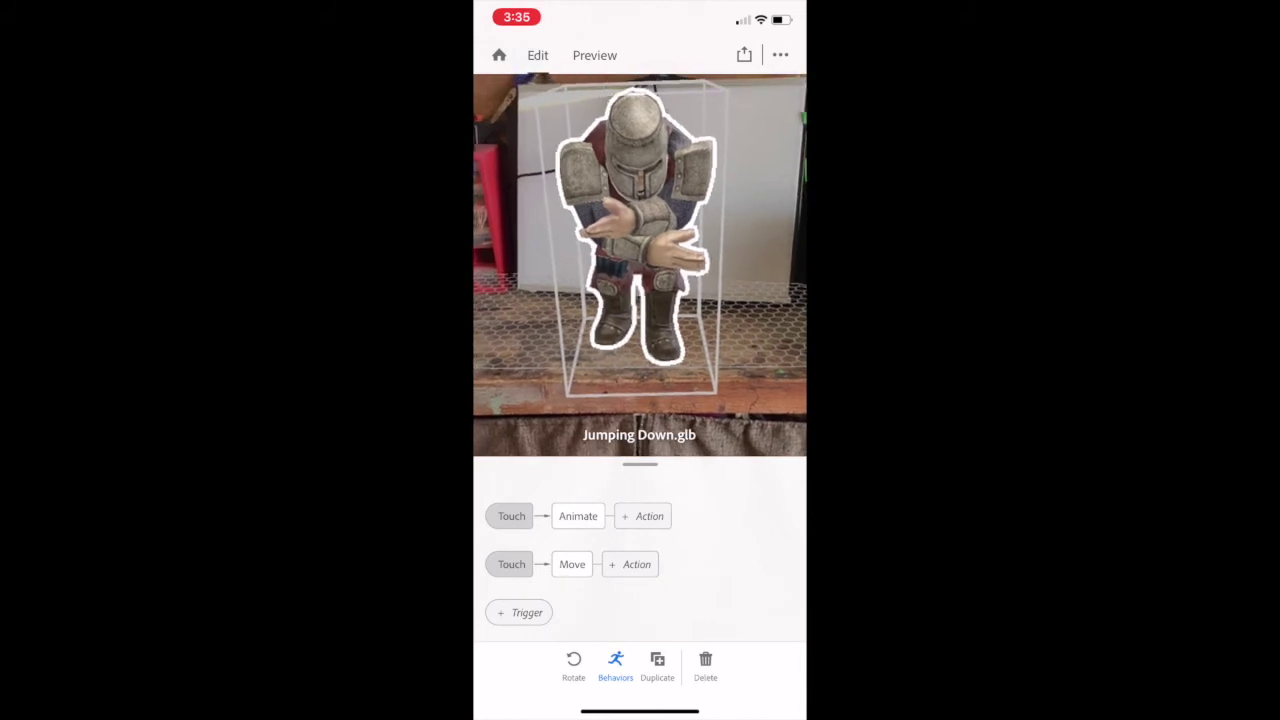
pyautogui.click(594, 55)
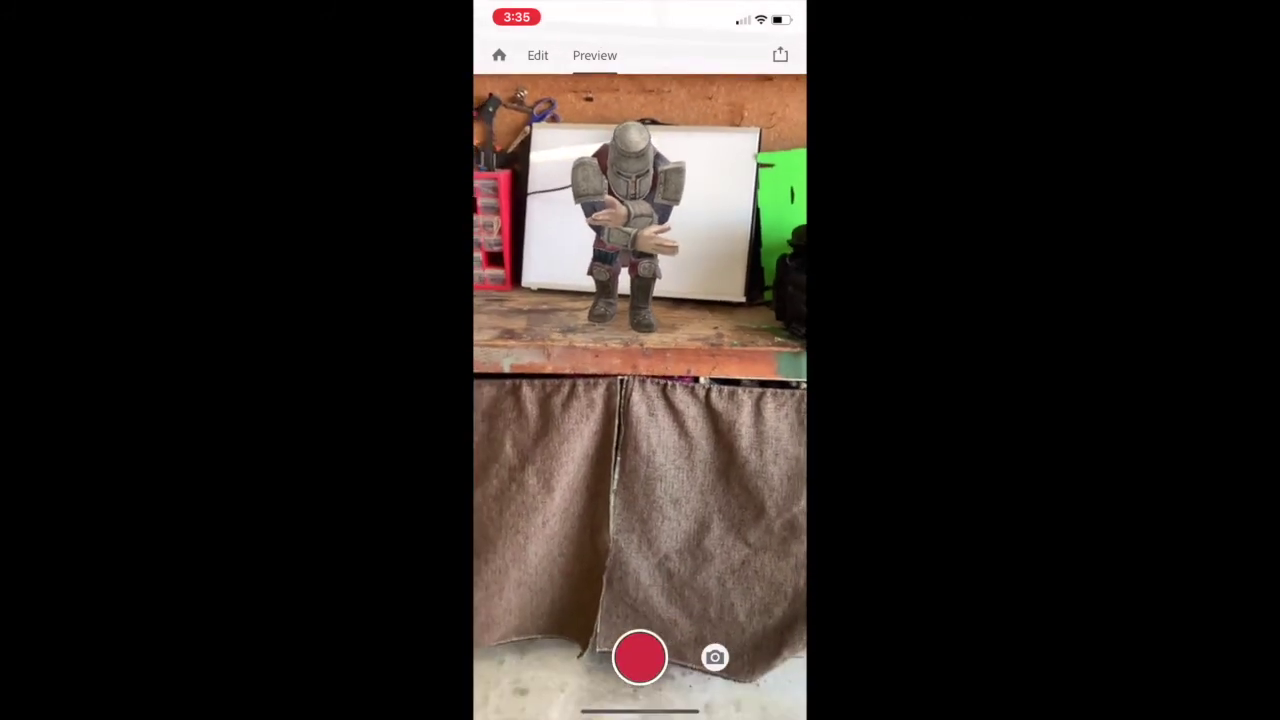